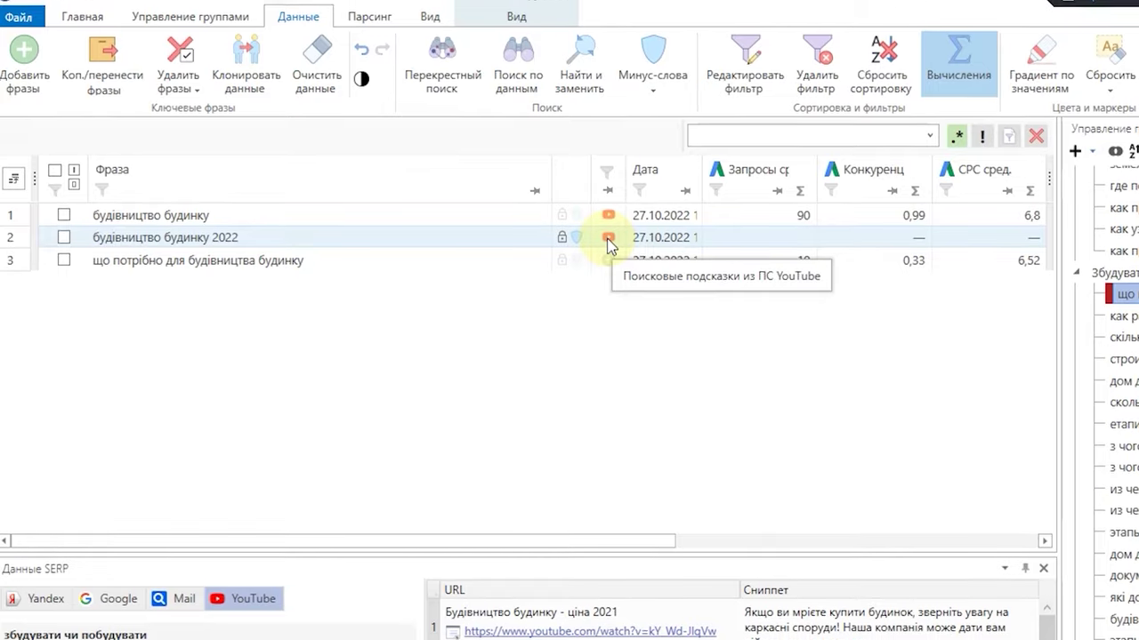
Start collecting YouTube search suggestions (Собрать поисковые подсказки из YouTube) for the house-construction phrases.
{"action": "left_click", "coordinate": [365, 34]}
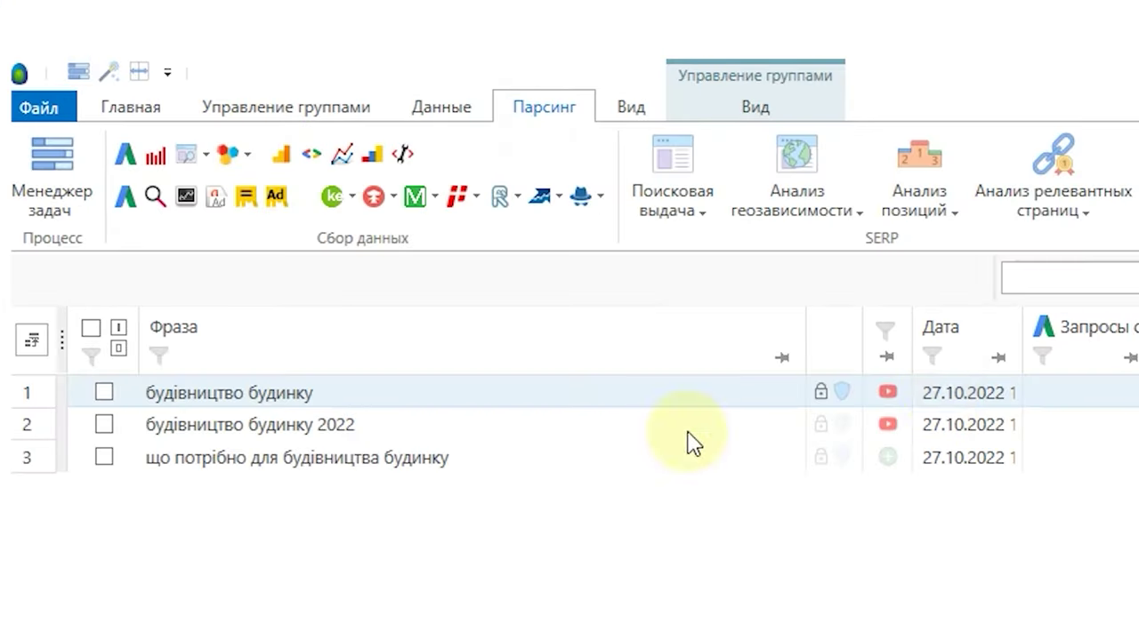
{"action": "left_click", "coordinate": [158, 71]}
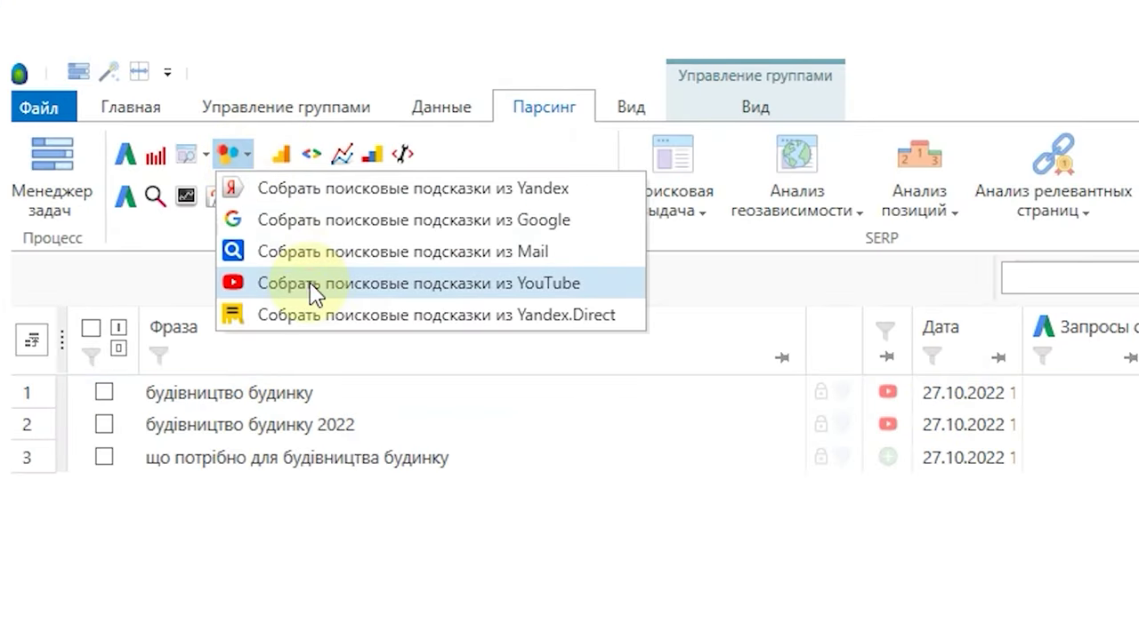
{"action": "left_click", "coordinate": [311, 283]}
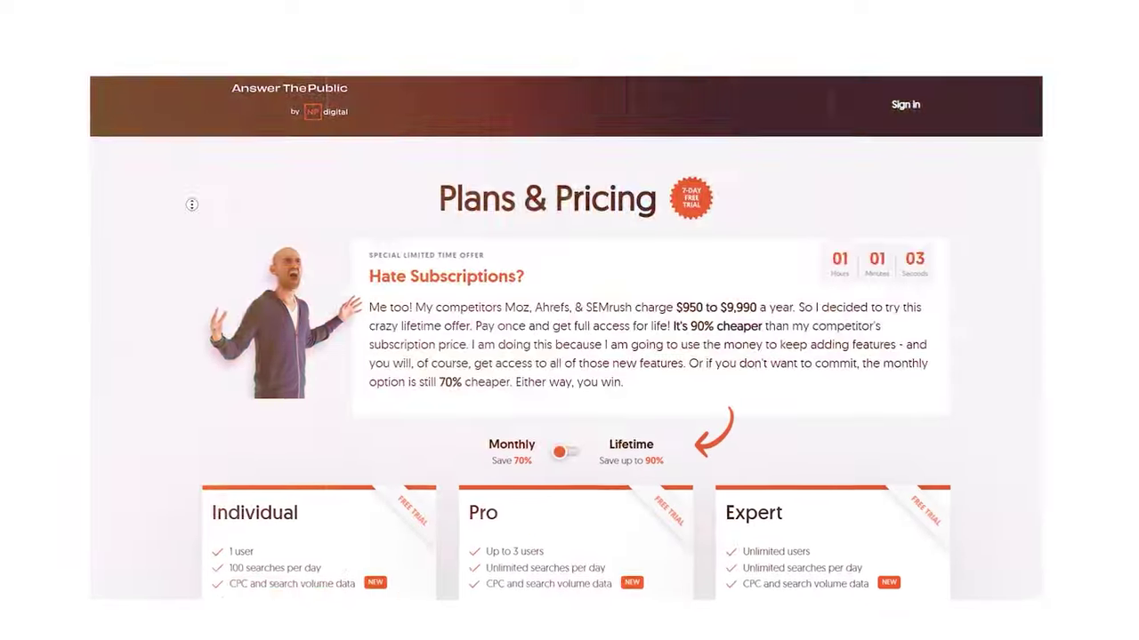
{"action": "scroll", "coordinate": [570, 356], "scroll_direction": "down", "scroll_amount": 3}
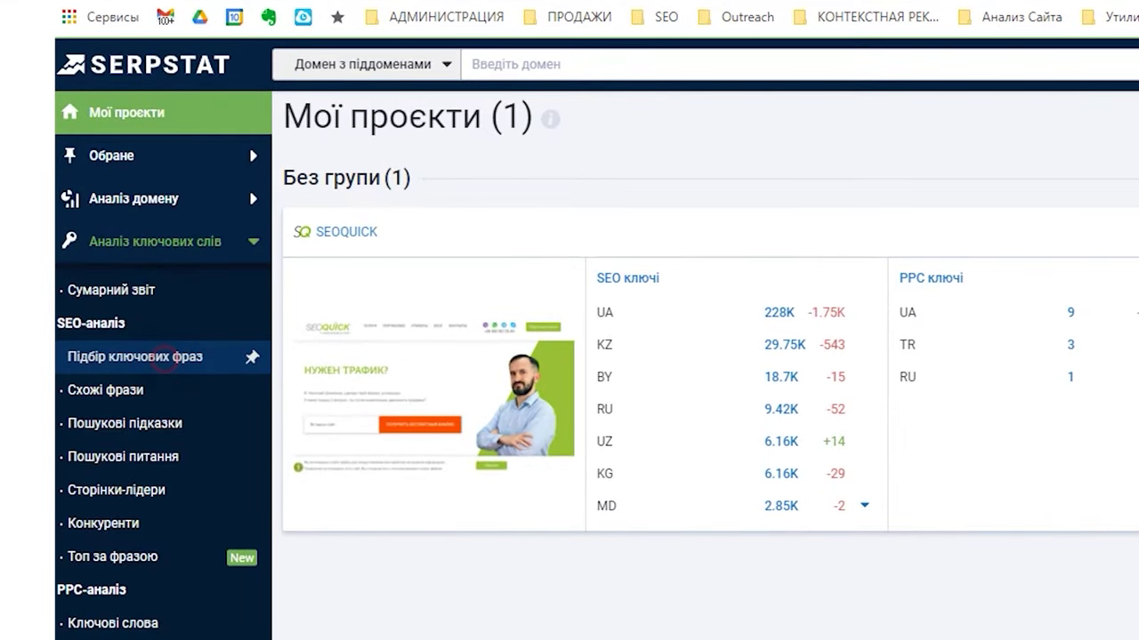
Run Serpstat's keyword selection for "добавить сайт в каталоги" in the Google database for Ukraine.
{"action": "left_click", "coordinate": [162, 360]}
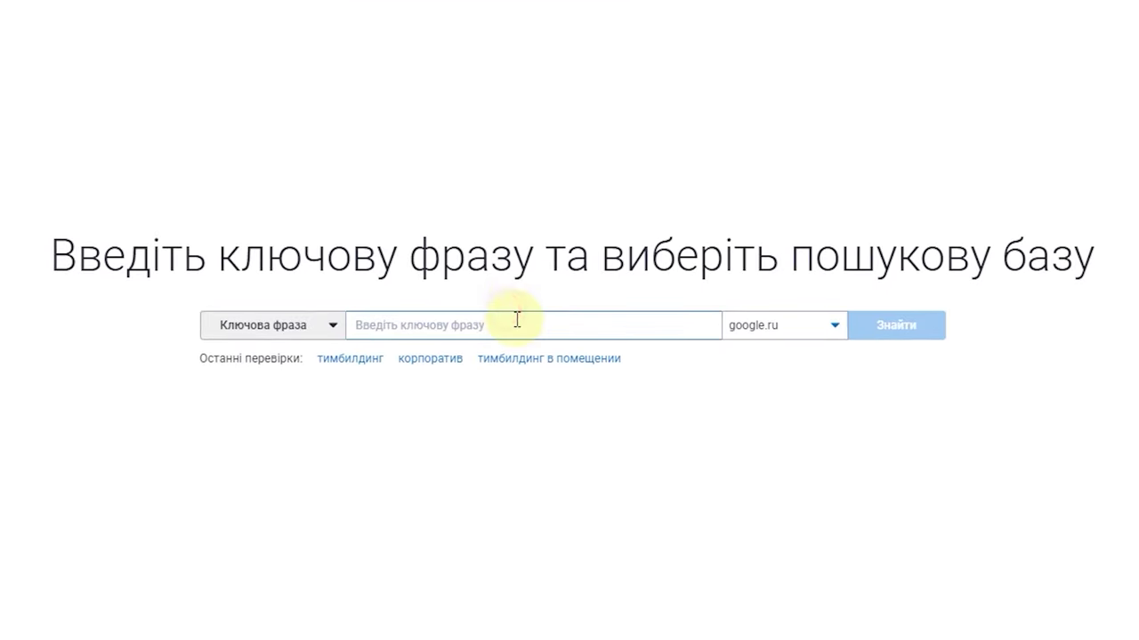
{"action": "left_click", "coordinate": [517, 322]}
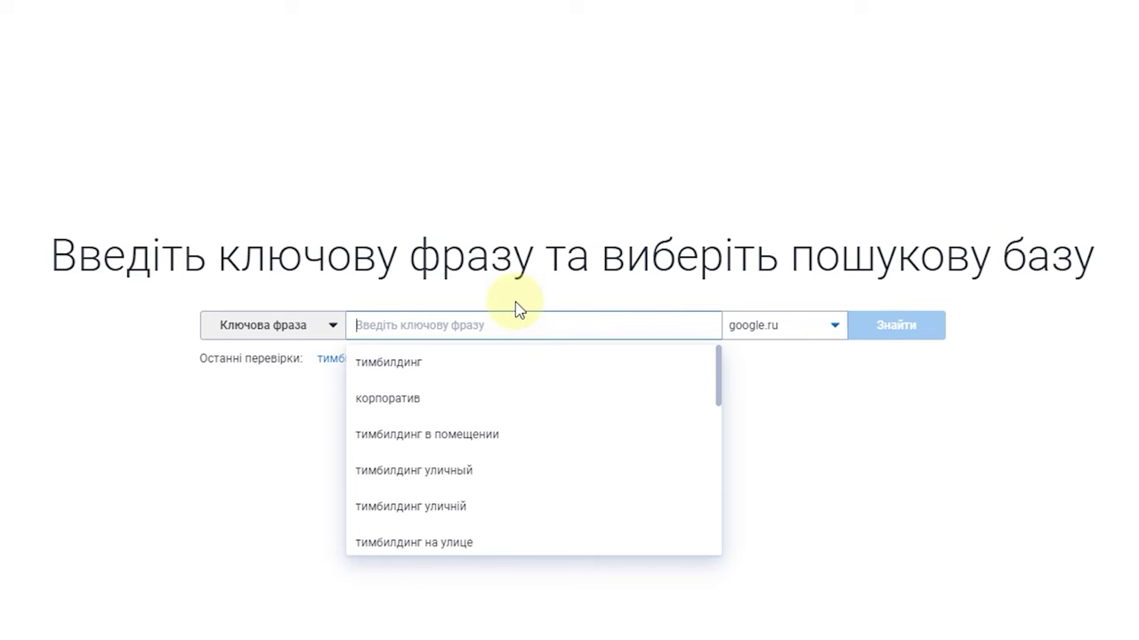
{"action": "type", "text": "добавить сайт в каталоги"}
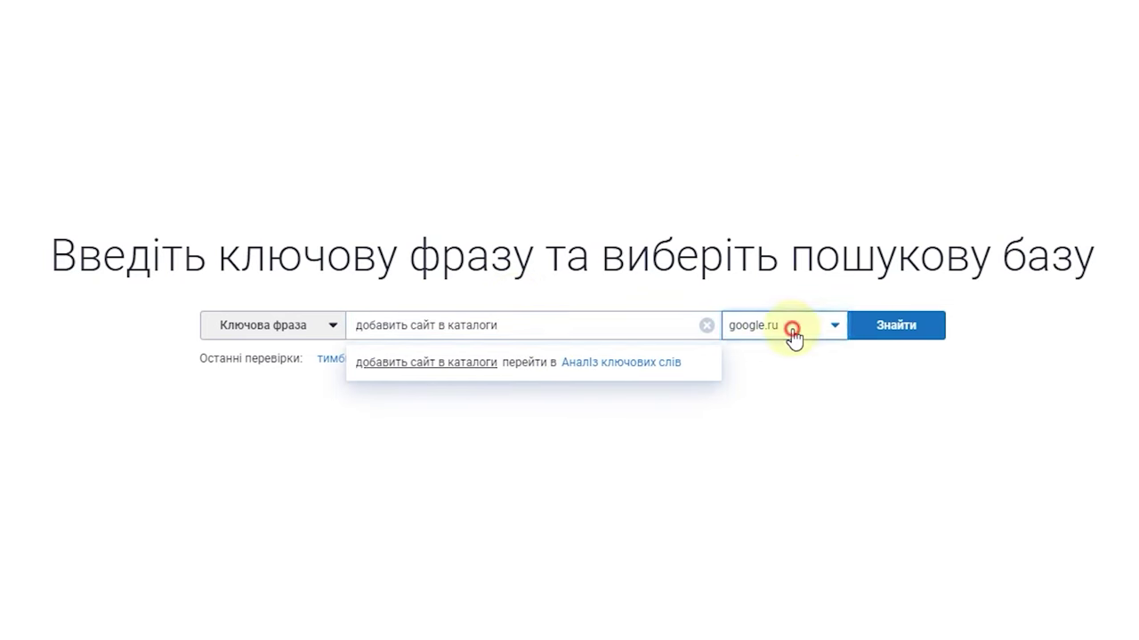
{"action": "left_click", "coordinate": [791, 328]}
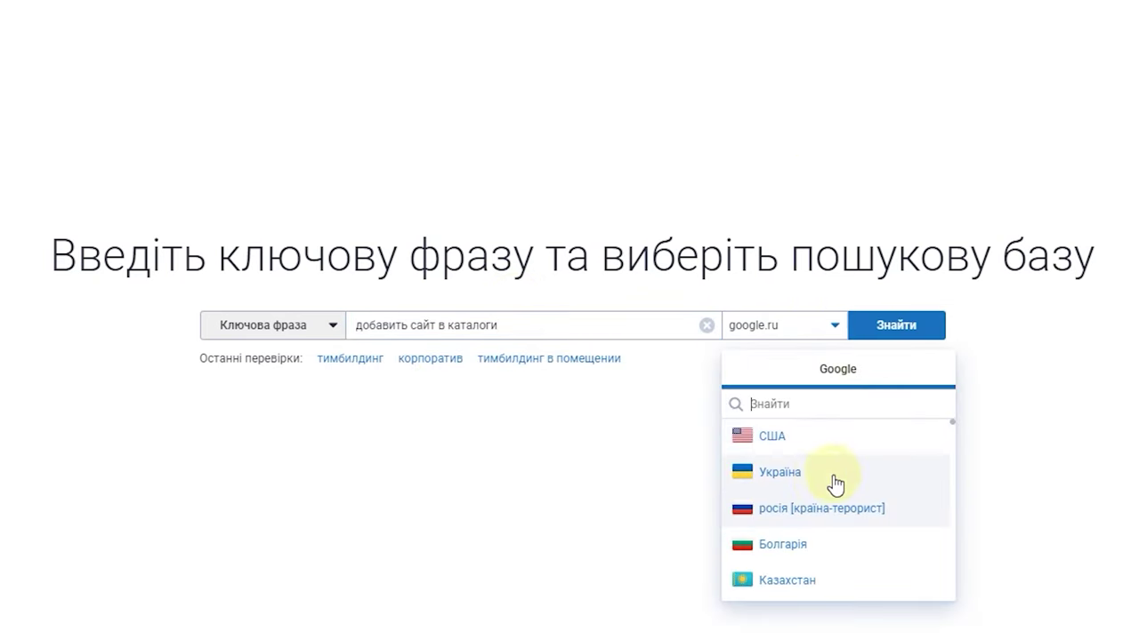
{"action": "left_click", "coordinate": [823, 488]}
{"action": "left_click", "coordinate": [902, 332]}
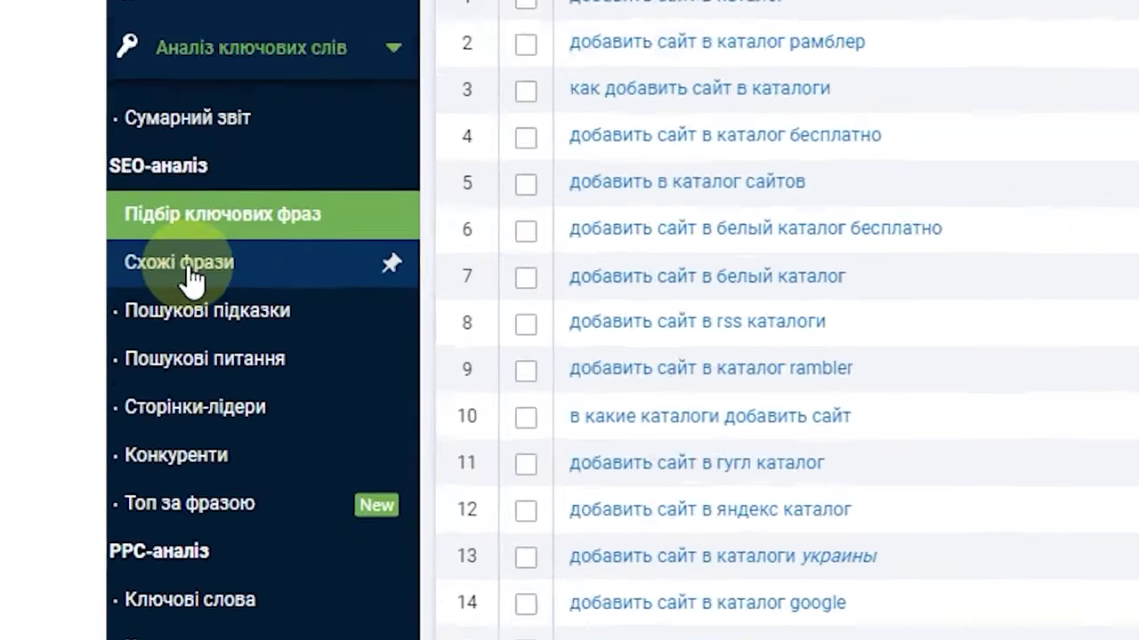
Show the similar phrases report (Схожі фрази) for the searched phrase and look through its full list.
{"action": "left_click", "coordinate": [46, 321]}
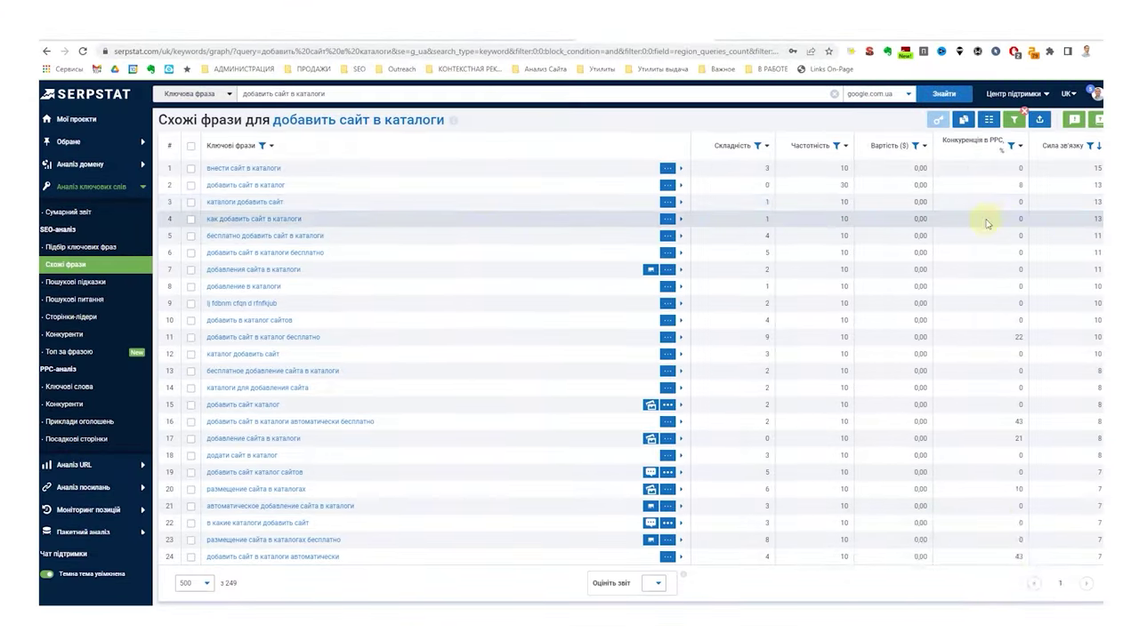
{"action": "scroll", "coordinate": [369, 325], "scroll_direction": "down", "scroll_amount": 9}
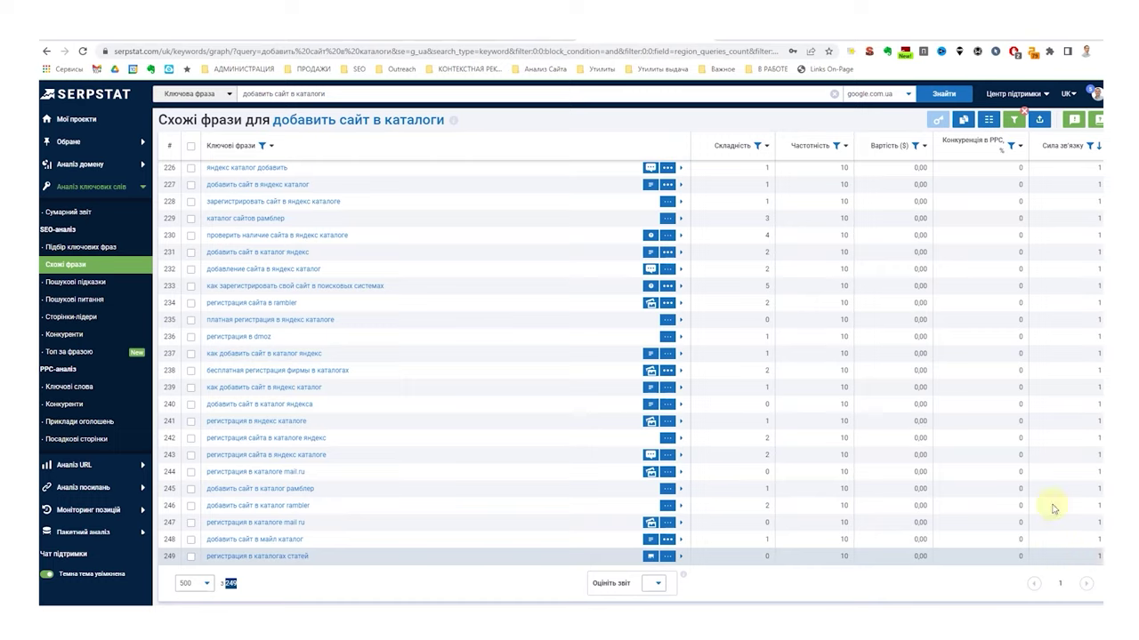
{"action": "scroll", "coordinate": [841, 376], "scroll_direction": "down", "scroll_amount": 5}
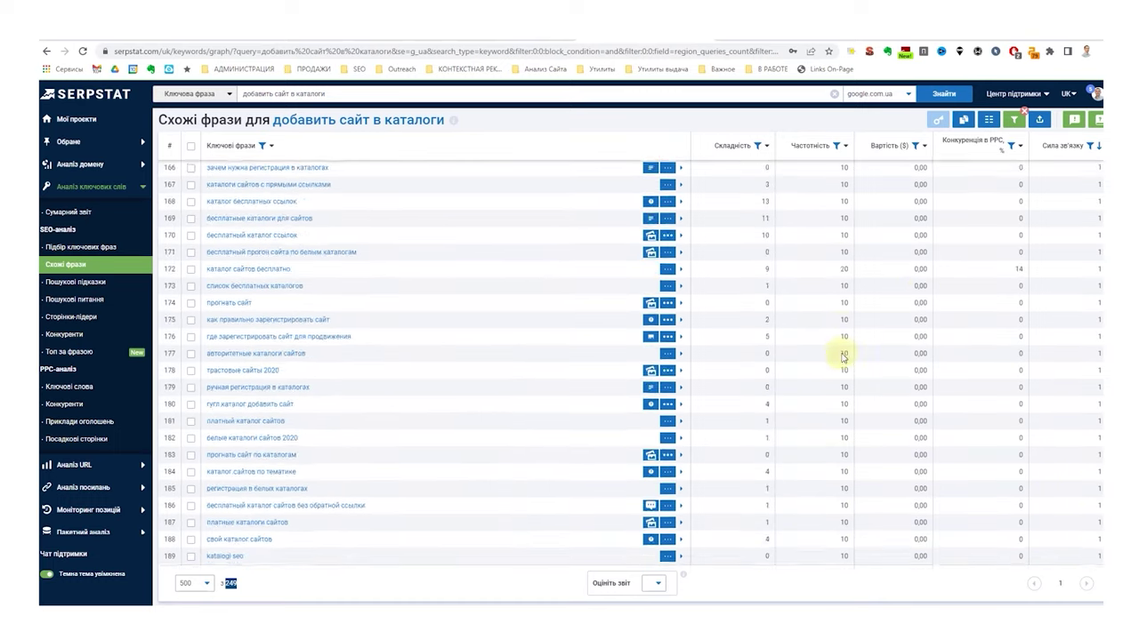
{"action": "scroll", "coordinate": [934, 356], "scroll_direction": "up", "scroll_amount": 20}
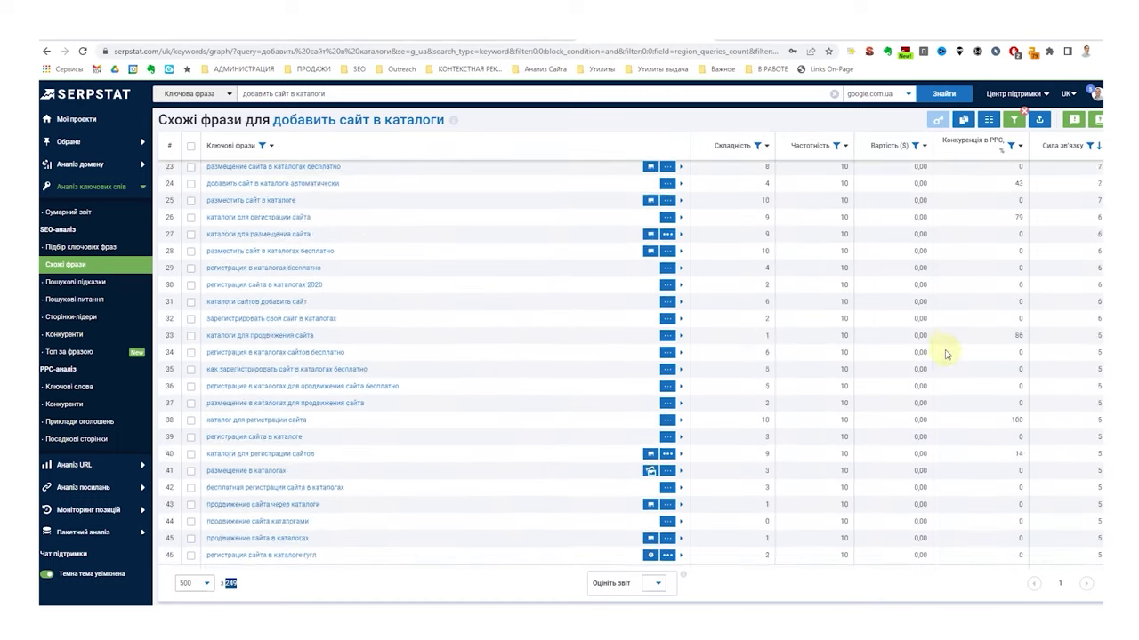
{"action": "scroll", "coordinate": [1049, 219], "scroll_direction": "up", "scroll_amount": 1}
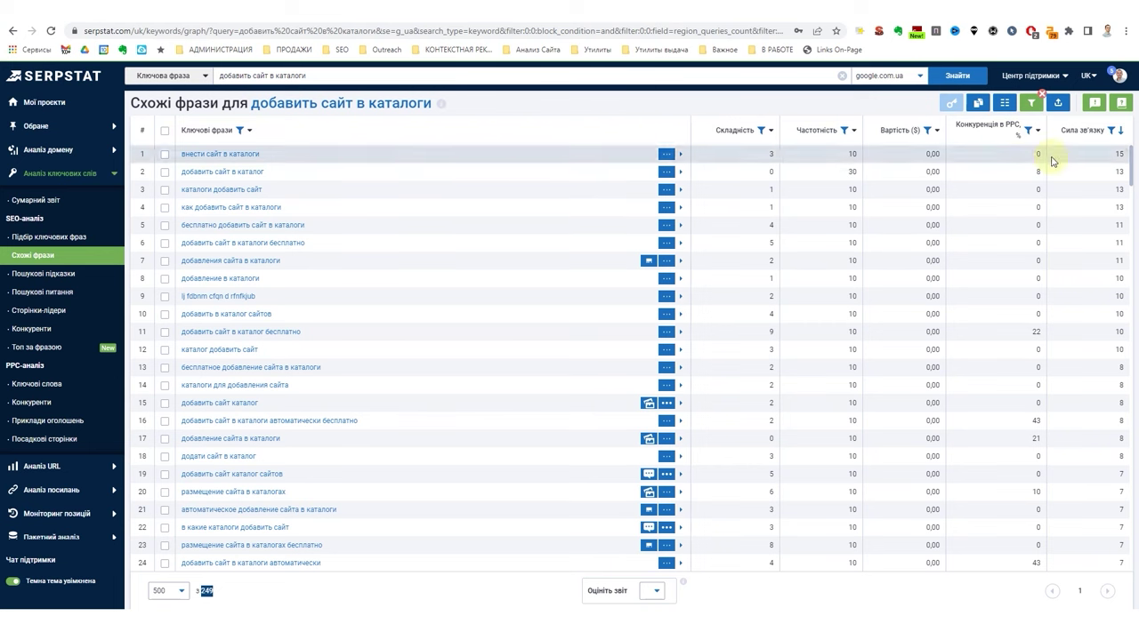
Add a filter condition that keeps similar phrases with connection strength (Сила зв'язку) greater than 3, and apply the filter.
{"action": "left_click", "coordinate": [1030, 102]}
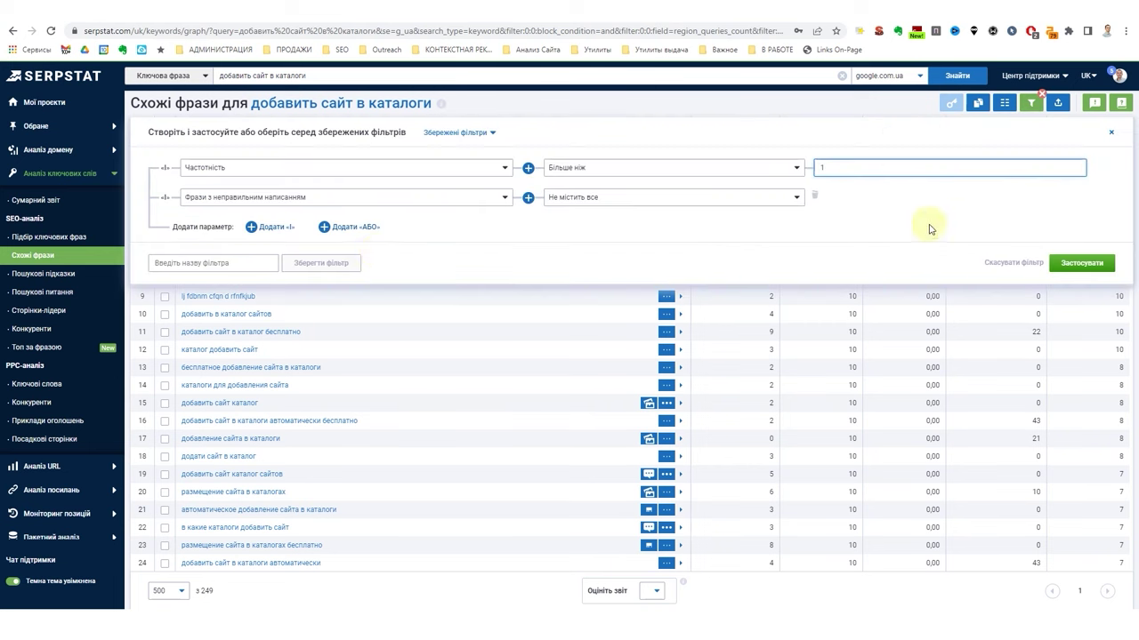
{"action": "left_click", "coordinate": [251, 227]}
{"action": "left_click", "coordinate": [302, 227]}
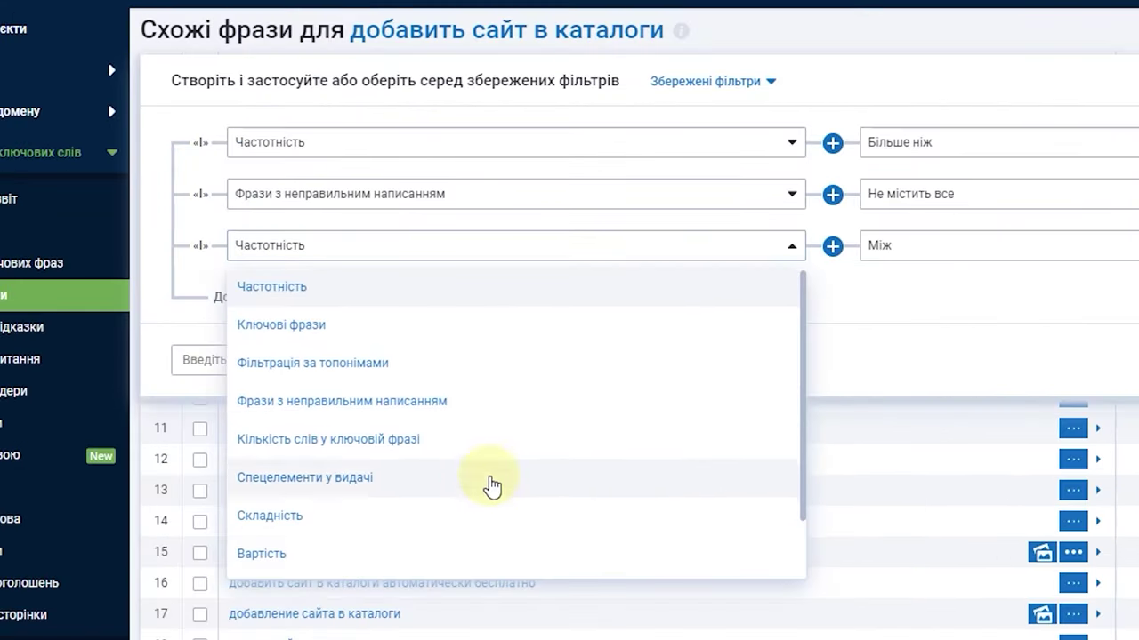
{"action": "scroll", "coordinate": [492, 487], "scroll_direction": "down", "scroll_amount": 2}
{"action": "left_click", "coordinate": [432, 543]}
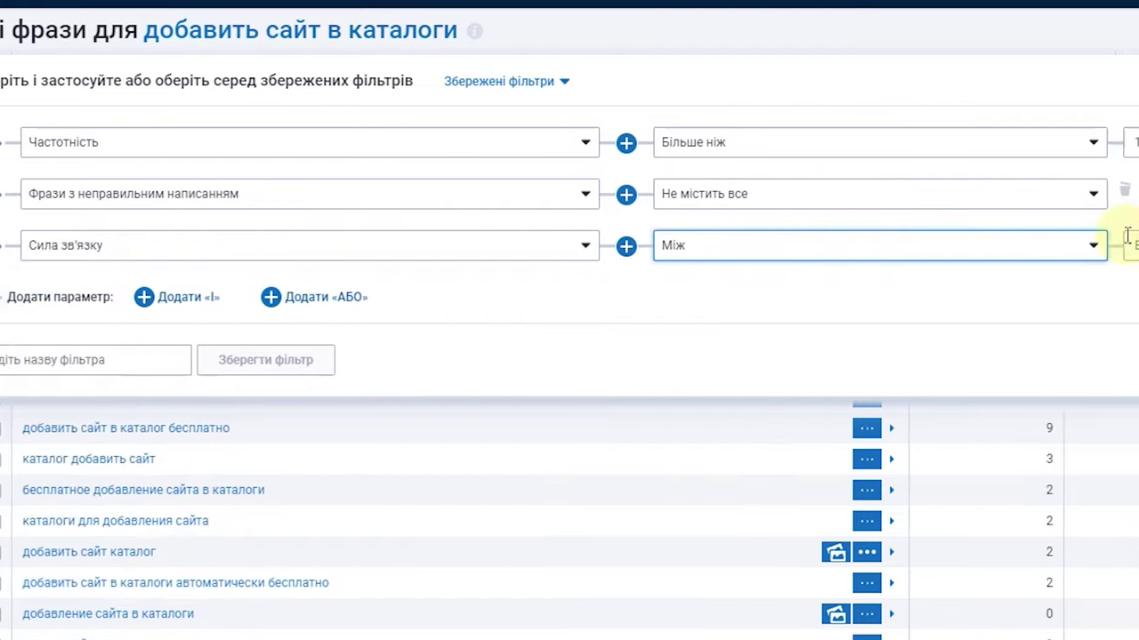
{"action": "left_click", "coordinate": [968, 245]}
{"action": "left_click", "coordinate": [465, 331]}
{"action": "left_click", "coordinate": [994, 255]}
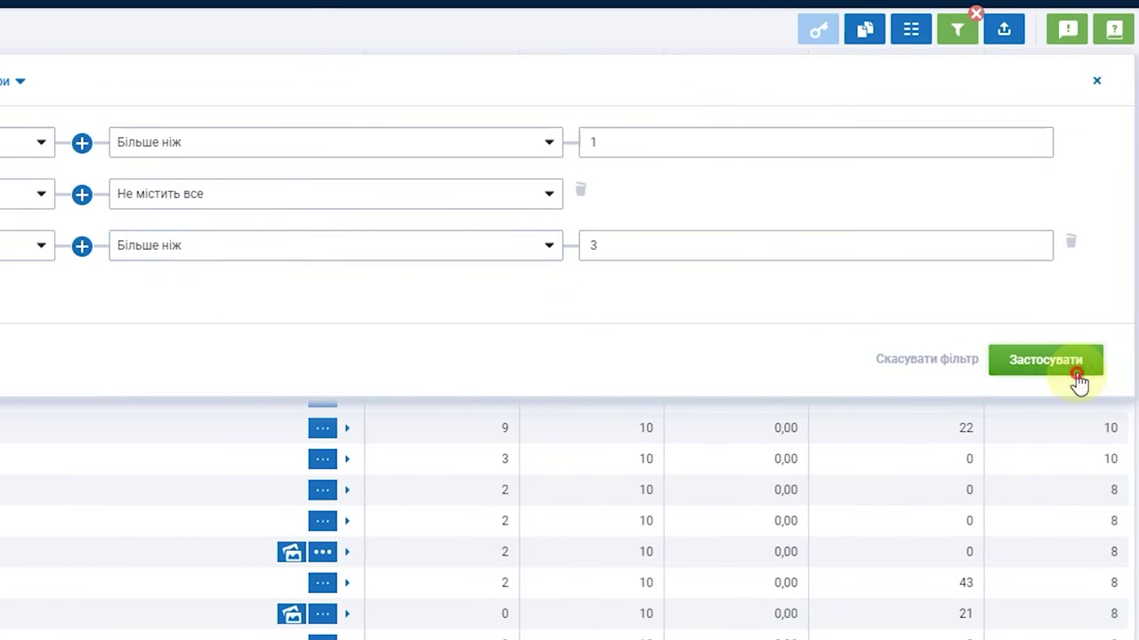
{"action": "left_click", "coordinate": [1077, 373]}
Review the filtered similar phrases from the start to the end of the list for irrelevant entries.
{"action": "scroll", "coordinate": [432, 471], "scroll_direction": "down", "scroll_amount": 10}
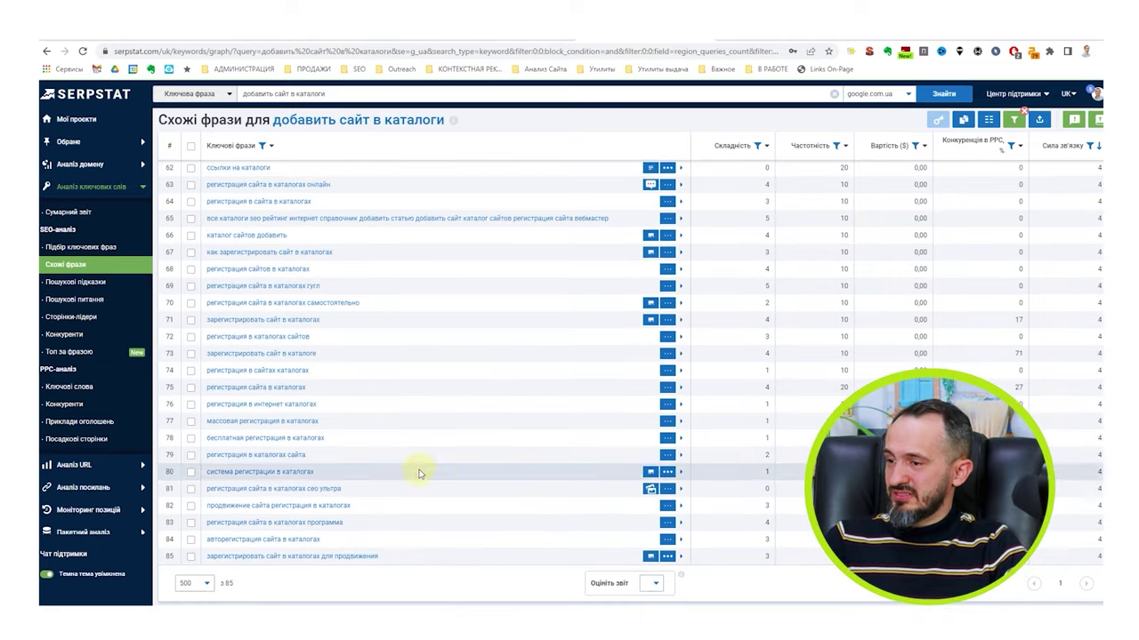
{"action": "scroll", "coordinate": [673, 316], "scroll_direction": "up", "scroll_amount": 10}
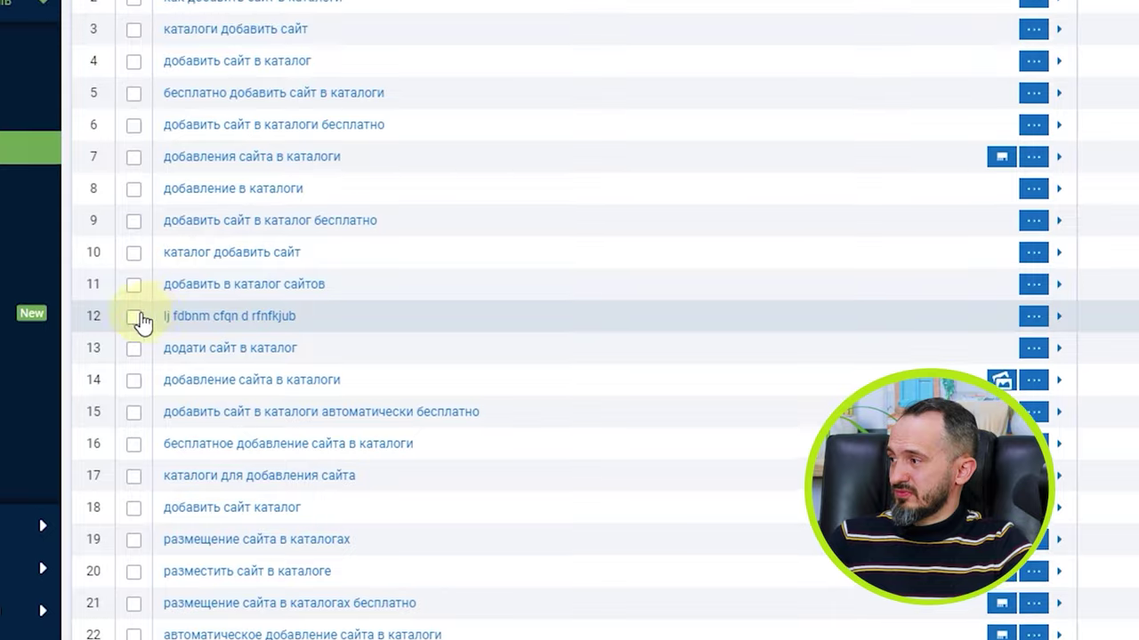
{"action": "left_click", "coordinate": [133, 231]}
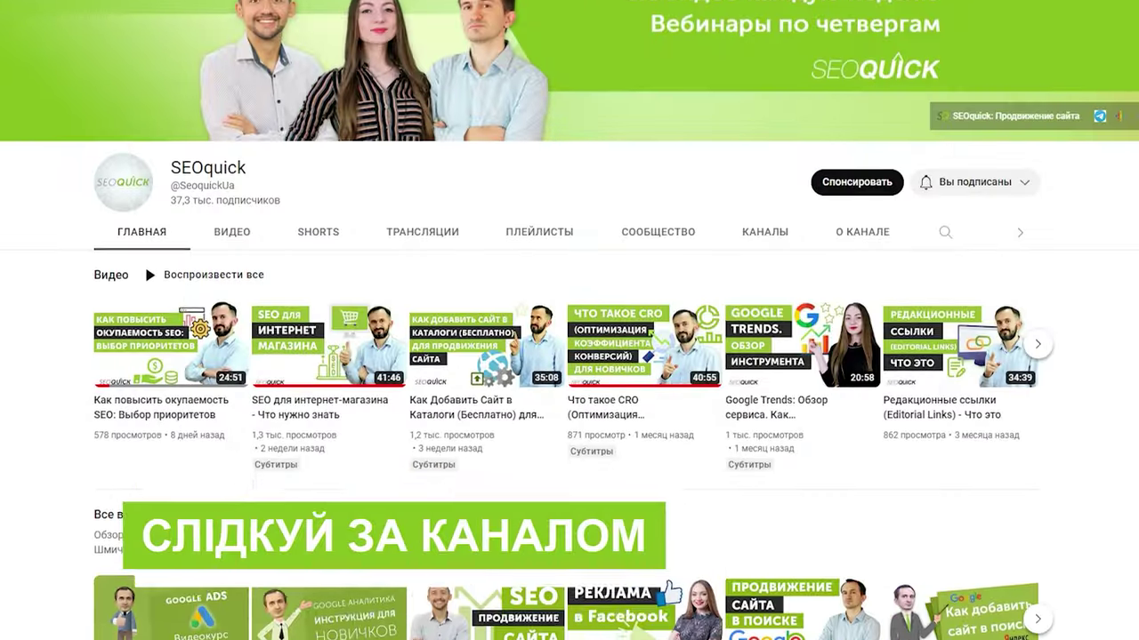
{"action": "scroll", "coordinate": [569, 356], "scroll_direction": "down", "scroll_amount": 3}
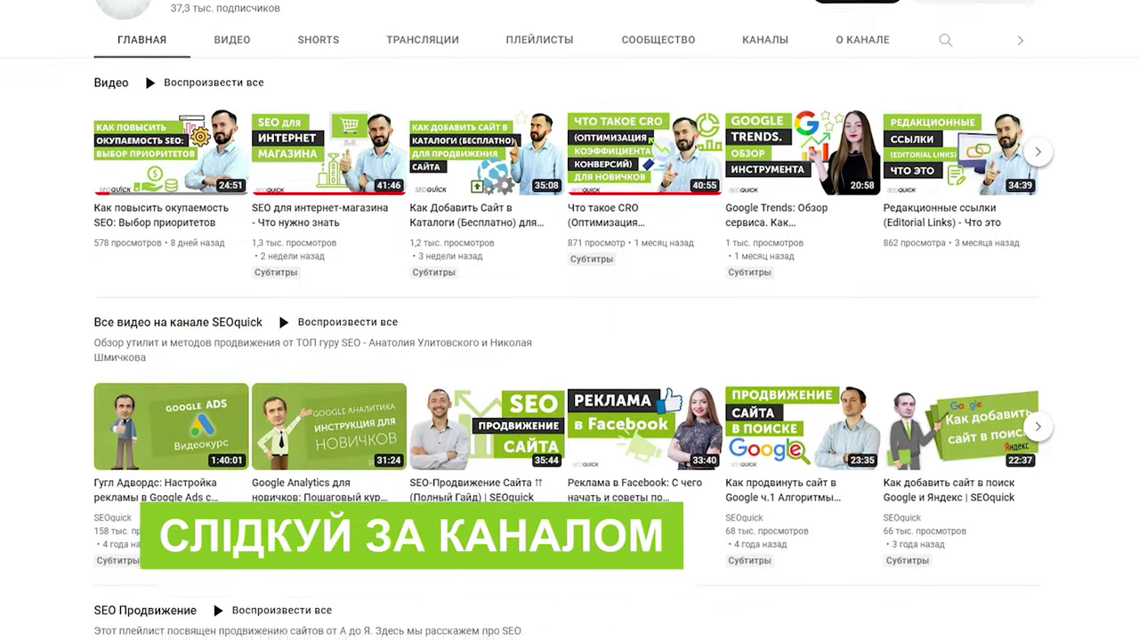
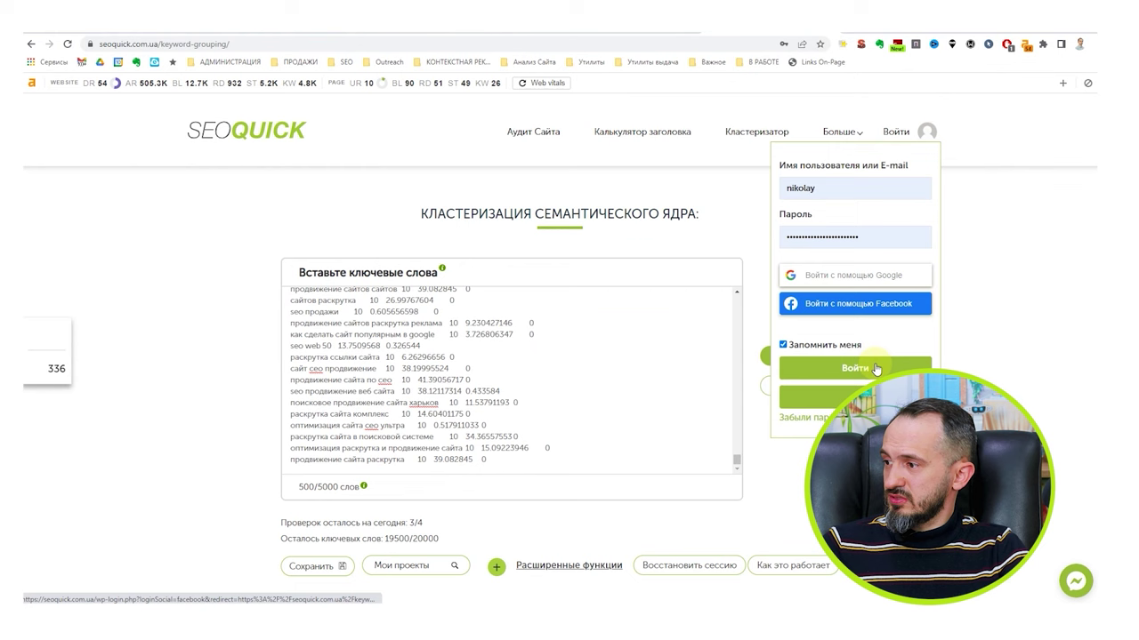
Log in to the SEOquick site with the prefilled username and password.
{"action": "left_click", "coordinate": [874, 363]}
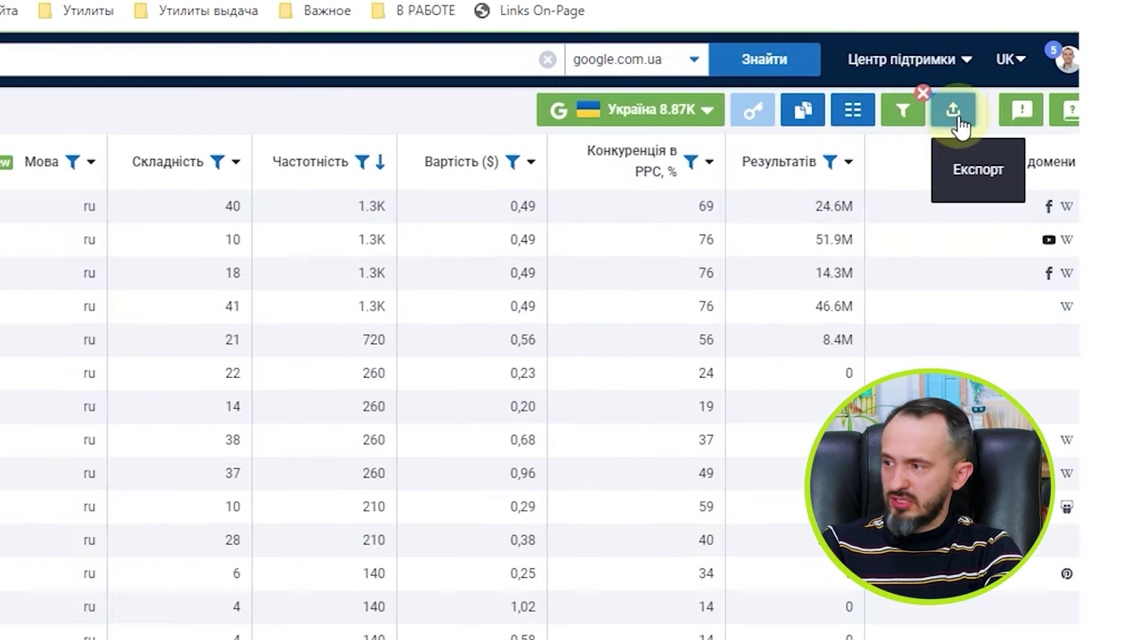
Export the Serpstat keyword report for "продвижение сайта" with all columns in XLSX Microsoft Excel format.
{"action": "left_click", "coordinate": [1032, 112]}
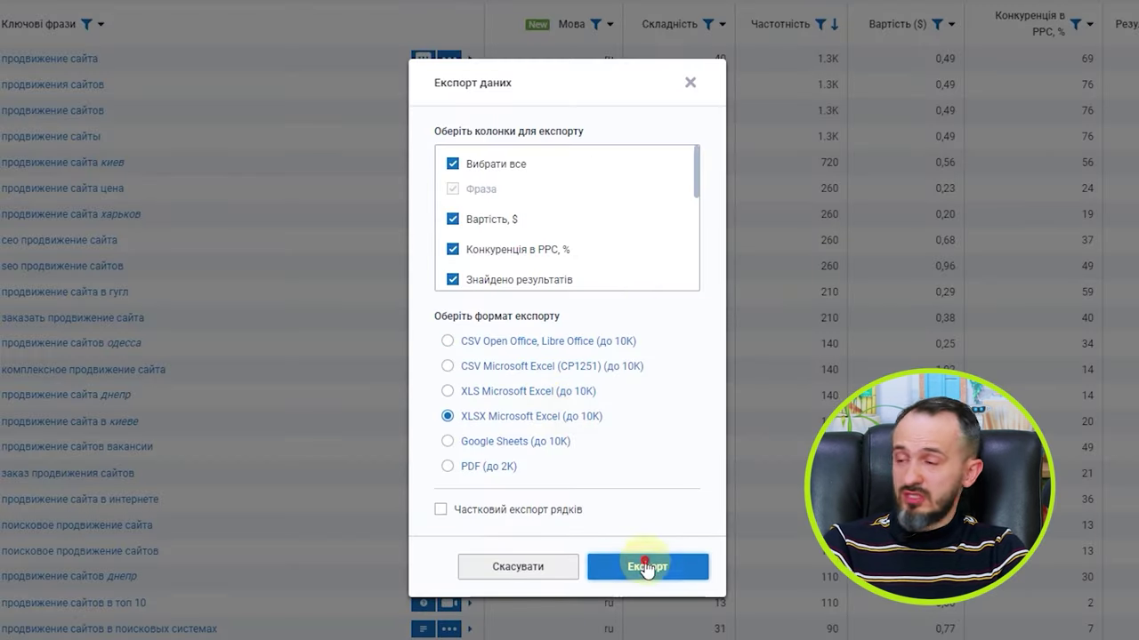
{"action": "left_click", "coordinate": [647, 568]}
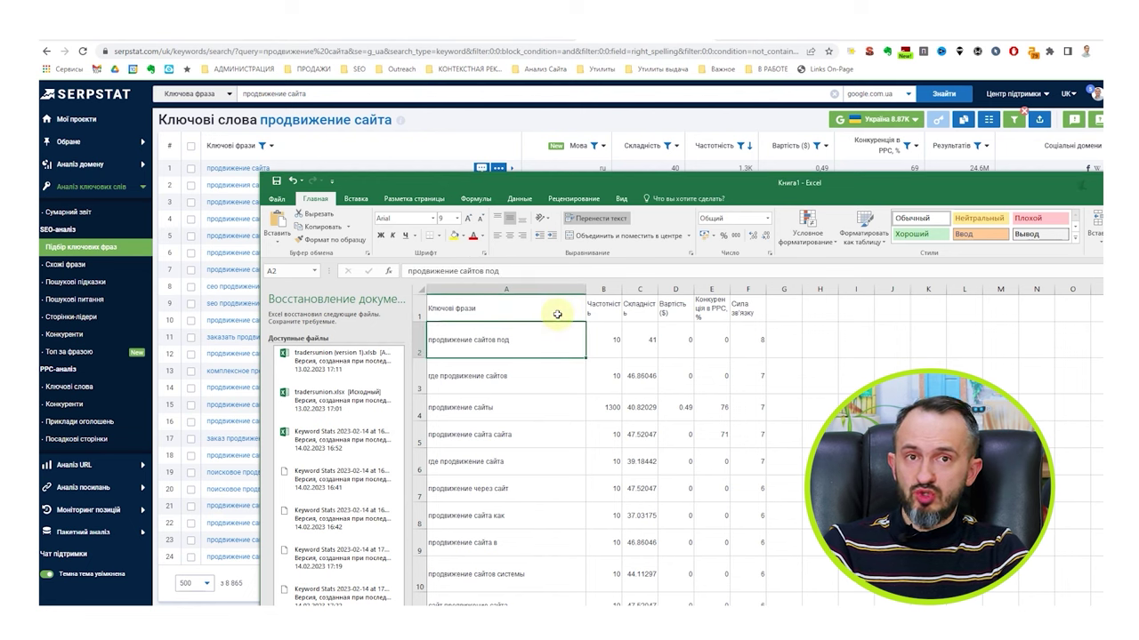
In the Excel workbook, select the key phrases and their data from row 2 down to the end of the list.
{"action": "key", "text": "ctrl+q"}
{"action": "key", "text": "Escape"}
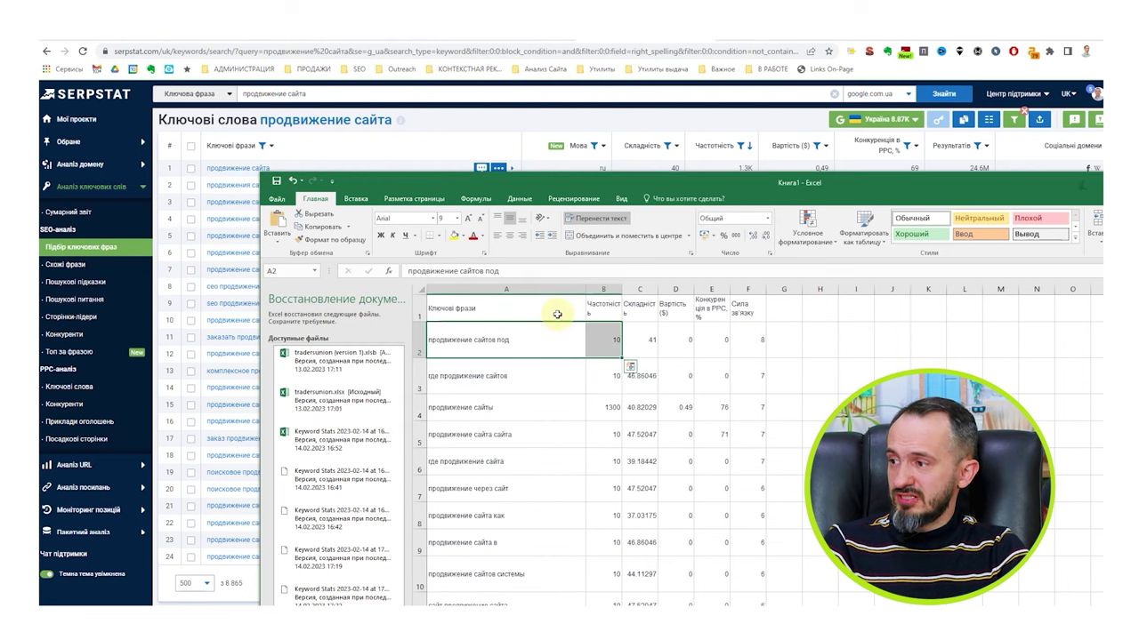
{"action": "key", "text": "ctrl+shift+Down"}
Switch to the SEOquick clusterer, replace its whole keyword list with the copied keywords, and start the clustering.
{"action": "left_click", "coordinate": [758, 41]}
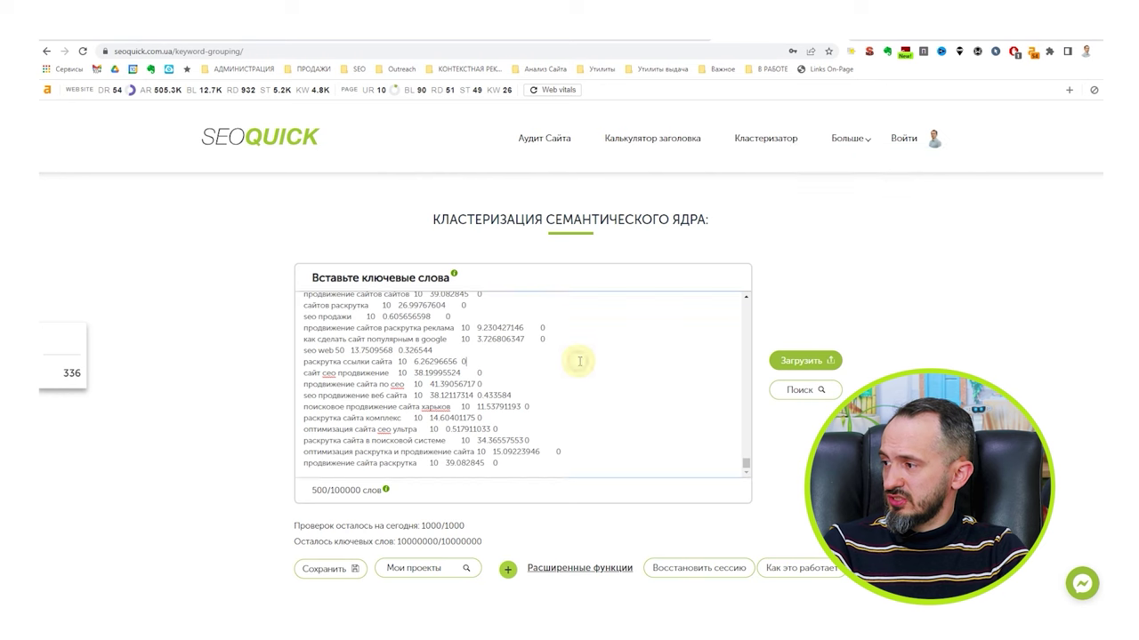
{"action": "key", "text": "ctrl+a"}
{"action": "key", "text": "Delete"}
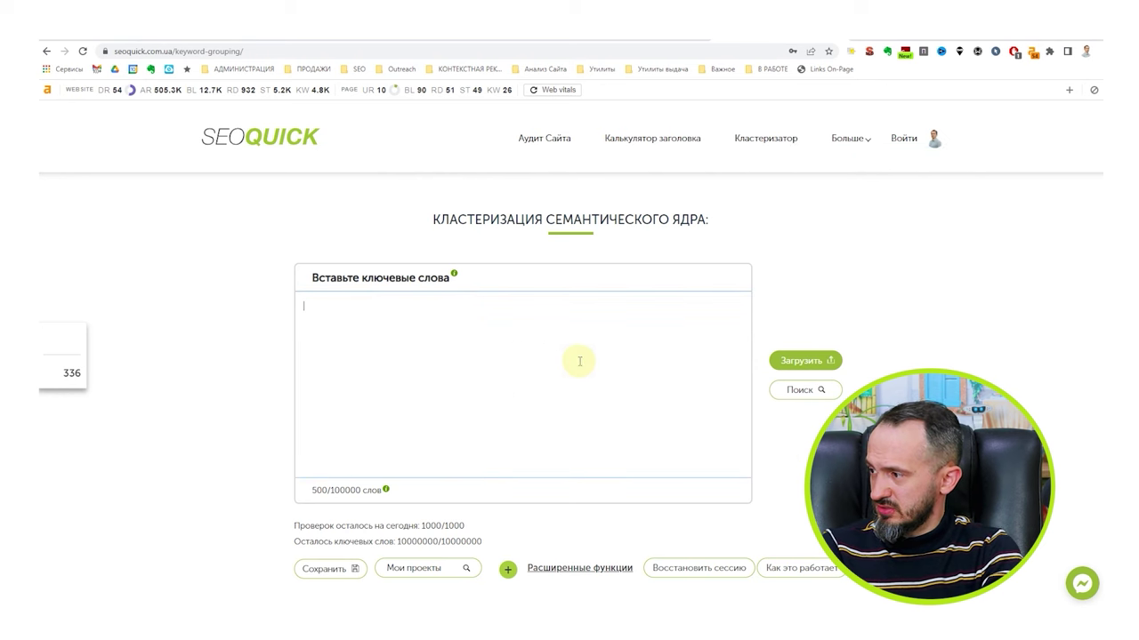
{"action": "key", "text": "ctrl+v"}
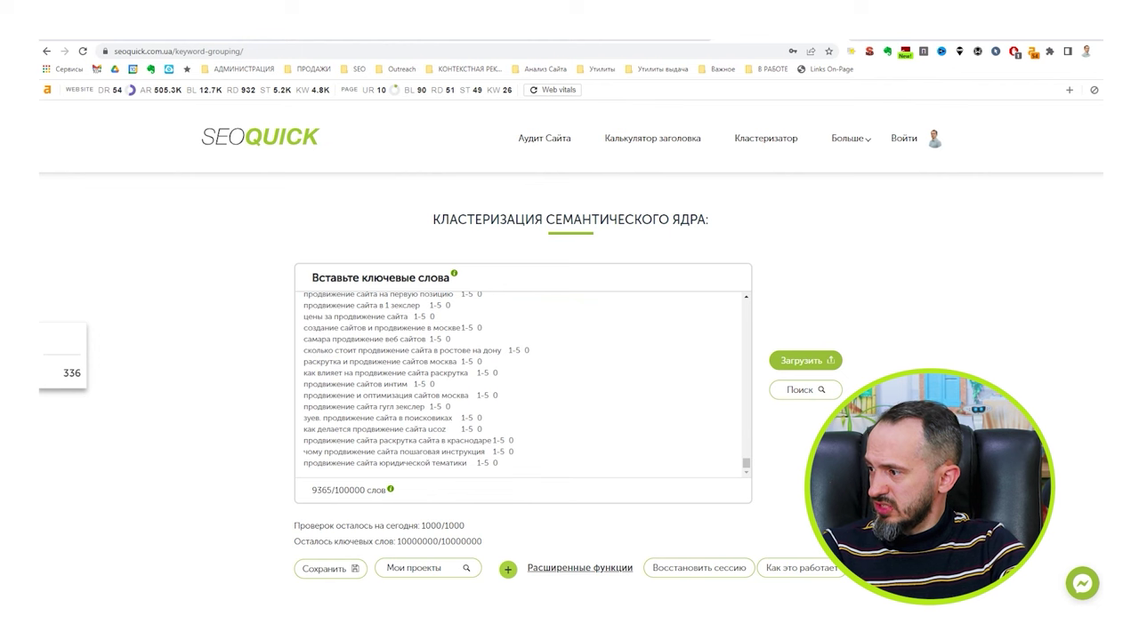
{"action": "left_click", "coordinate": [819, 360]}
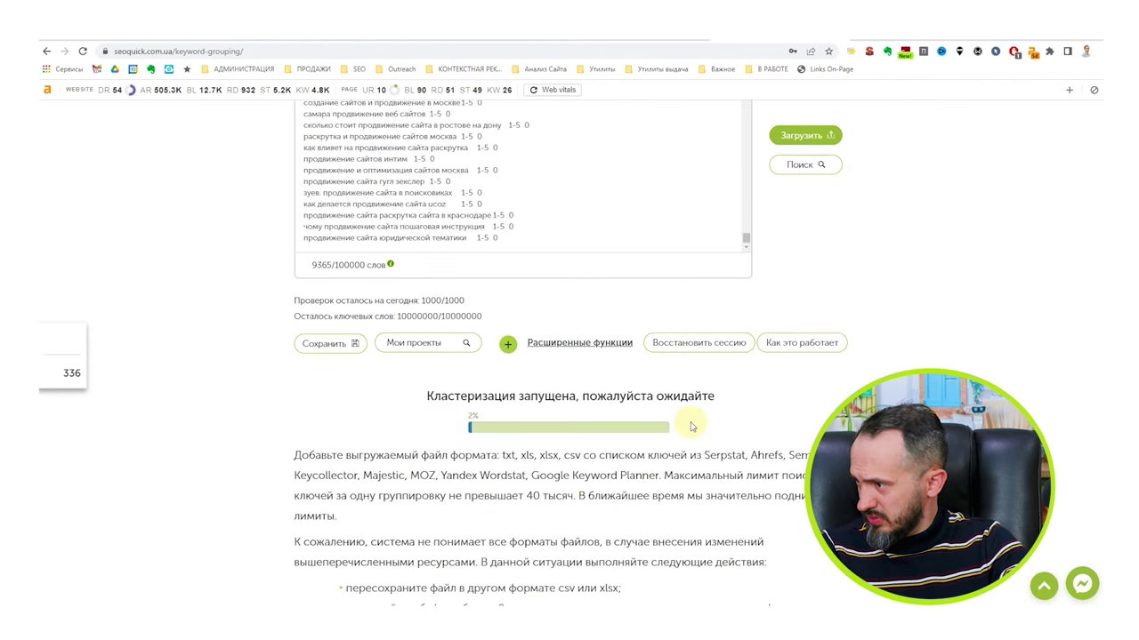
Expand the clusterer's advanced functions and add two synonym groups: "сео,seo" and "продвижение,оптимизация".
{"action": "left_click", "coordinate": [570, 342]}
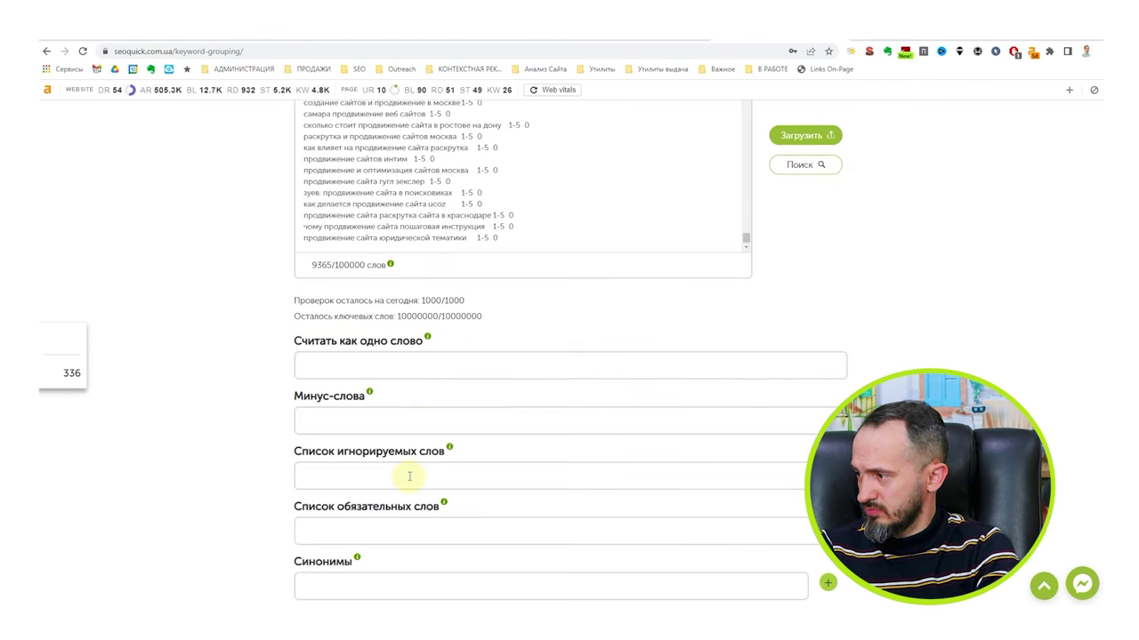
{"action": "left_click", "coordinate": [359, 585]}
{"action": "type", "text": "сео,seo"}
{"action": "left_click", "coordinate": [827, 582]}
{"action": "left_click", "coordinate": [361, 610]}
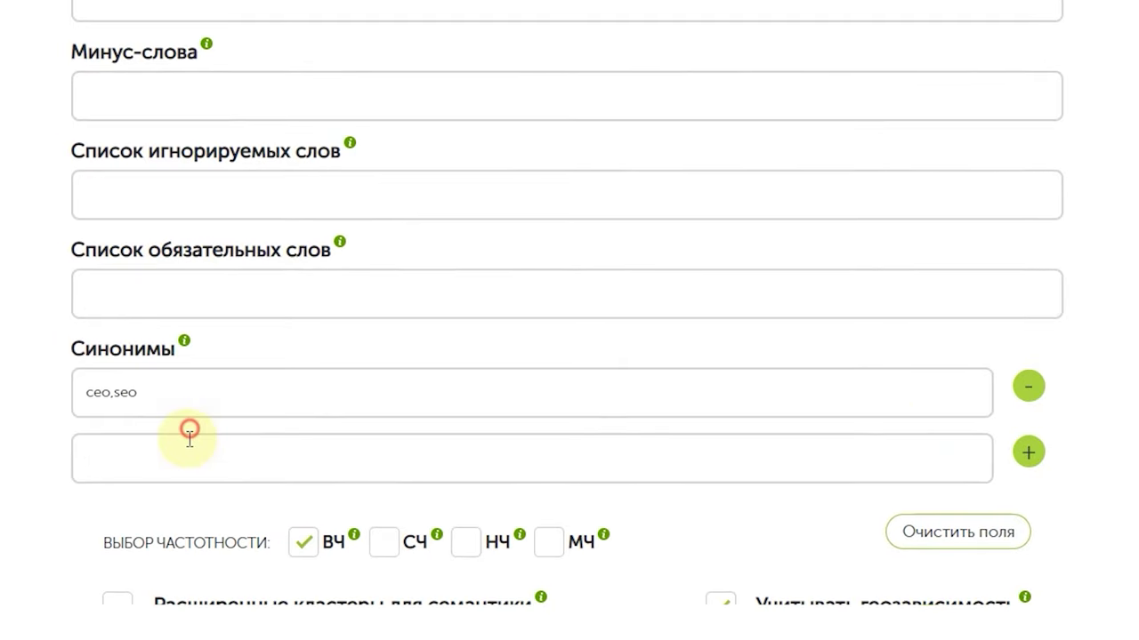
{"action": "type", "text": "продвижение"}
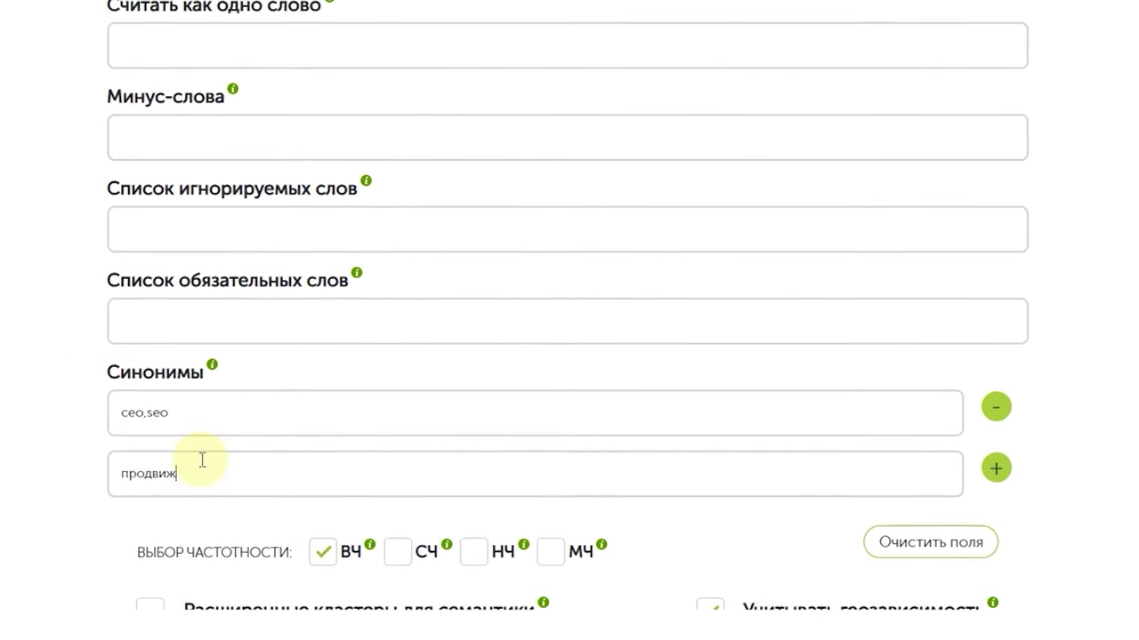
{"action": "type", "text": ",оптимизация"}
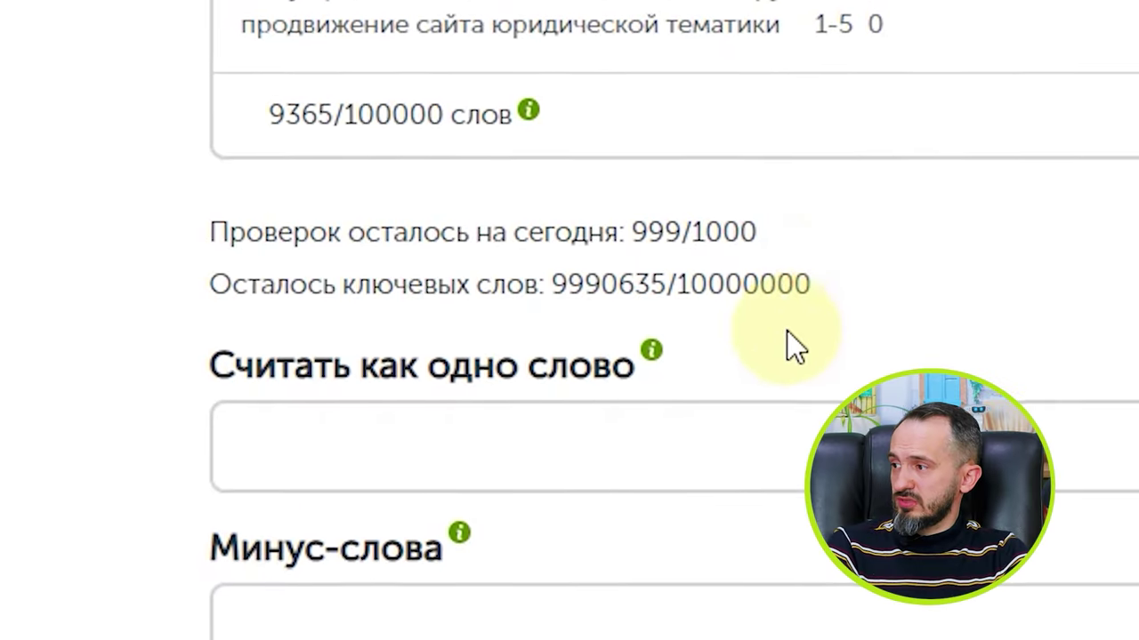
Check the remaining keyword allowance and examine the clustered keyword groups, including the keywords inside "заказать продвижение сайта".
{"action": "left_click_drag", "start_coordinate": [814, 283], "coordinate": [229, 279]}
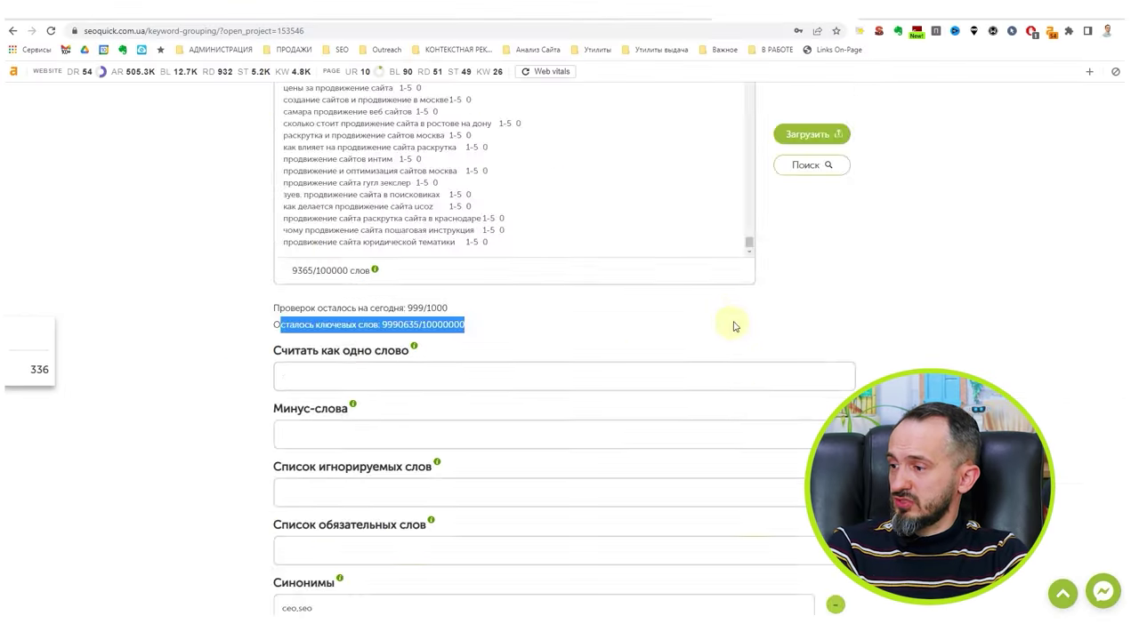
{"action": "scroll", "coordinate": [729, 320], "scroll_direction": "down", "scroll_amount": 3}
{"action": "scroll", "coordinate": [569, 356], "scroll_direction": "down", "scroll_amount": 4}
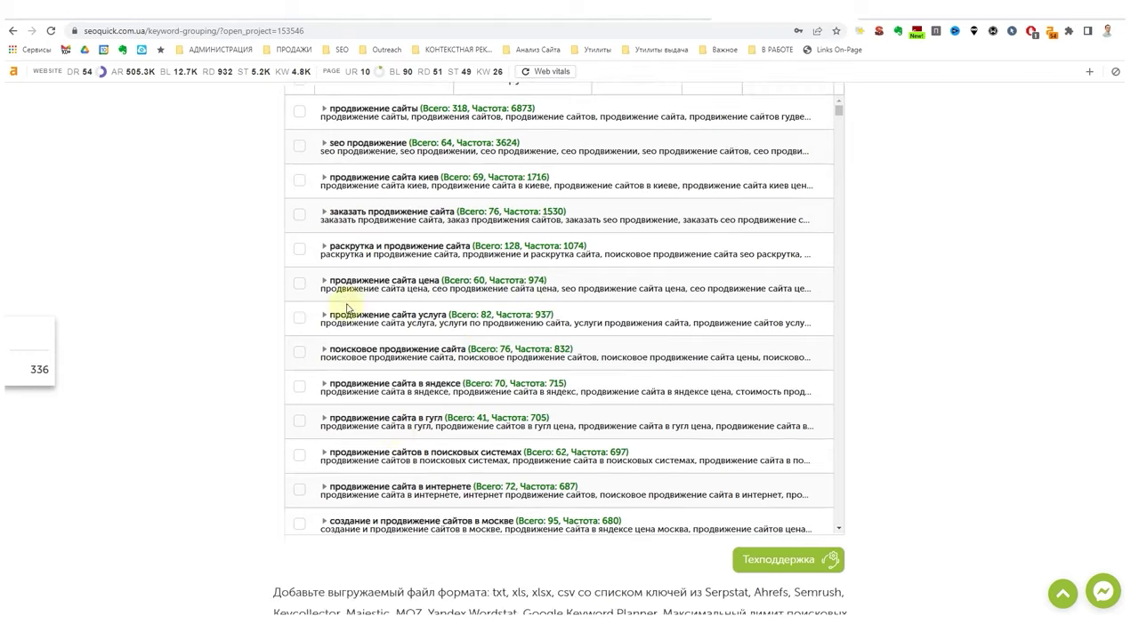
{"action": "scroll", "coordinate": [347, 309], "scroll_direction": "up", "scroll_amount": 3}
{"action": "scroll", "coordinate": [387, 400], "scroll_direction": "down", "scroll_amount": 2}
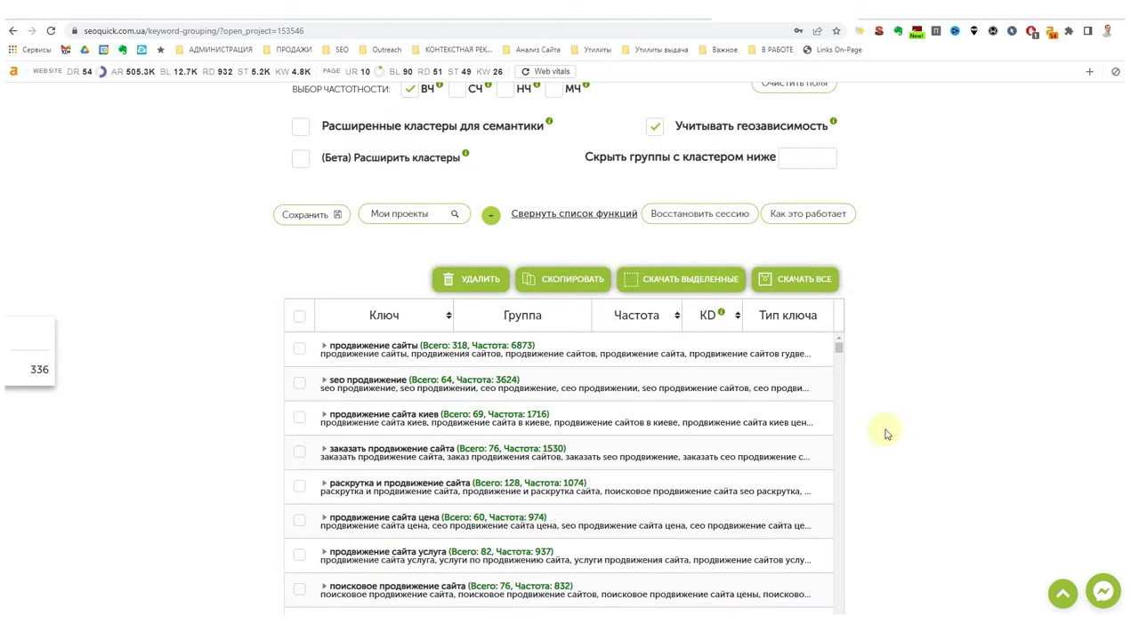
{"action": "scroll", "coordinate": [670, 494], "scroll_direction": "down", "scroll_amount": 4}
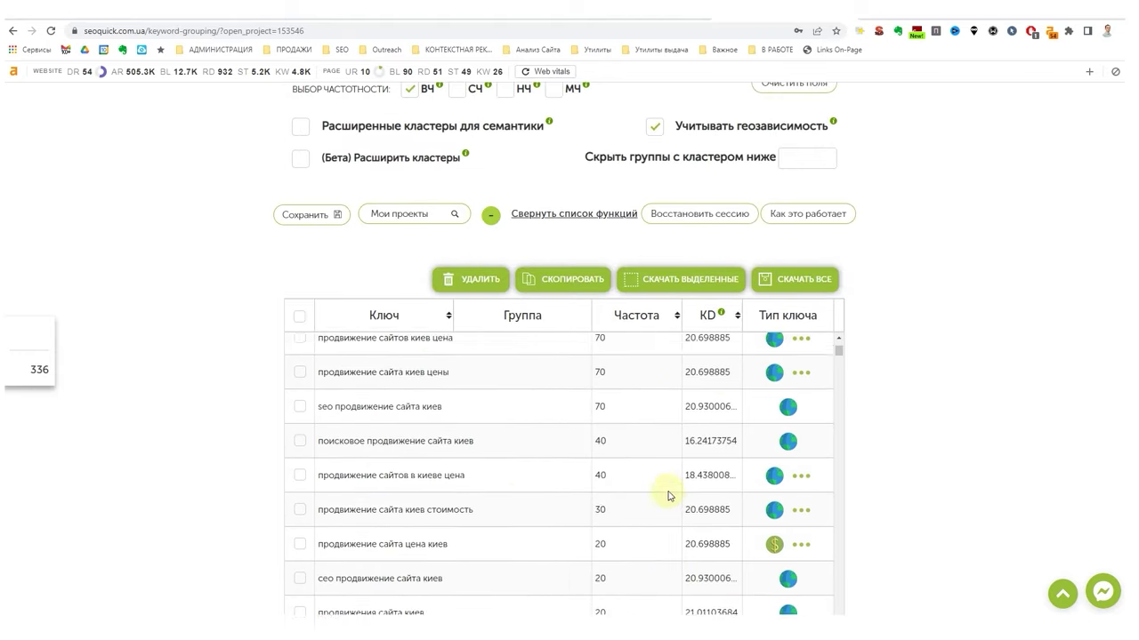
{"action": "scroll", "coordinate": [442, 434], "scroll_direction": "up", "scroll_amount": 3}
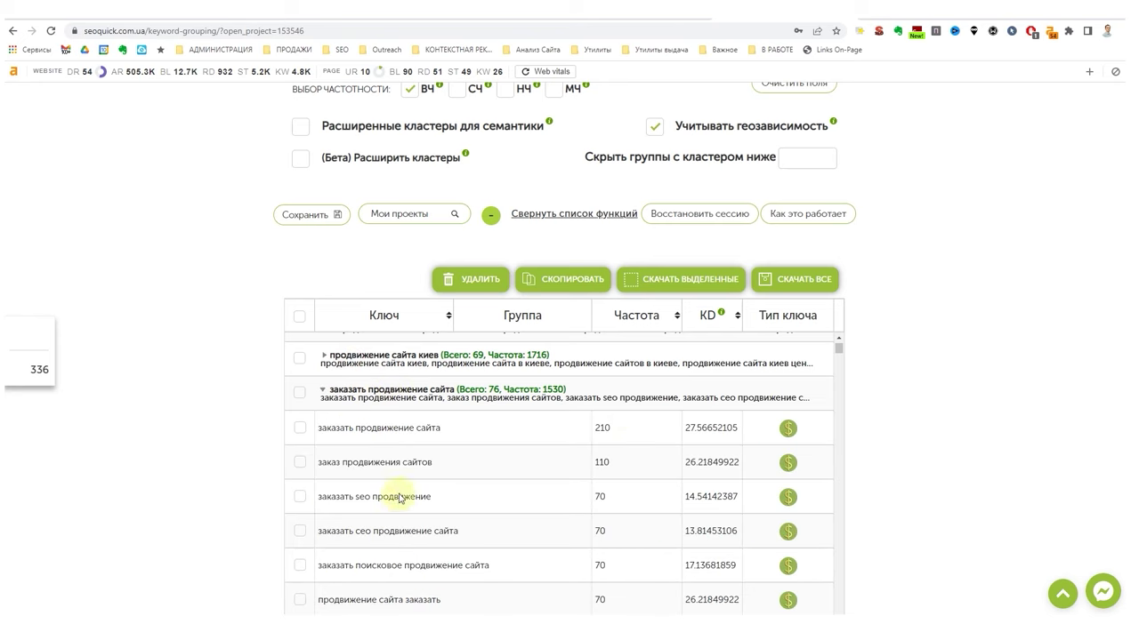
{"action": "scroll", "coordinate": [396, 472], "scroll_direction": "down", "scroll_amount": 2}
{"action": "scroll", "coordinate": [880, 421], "scroll_direction": "down", "scroll_amount": 3}
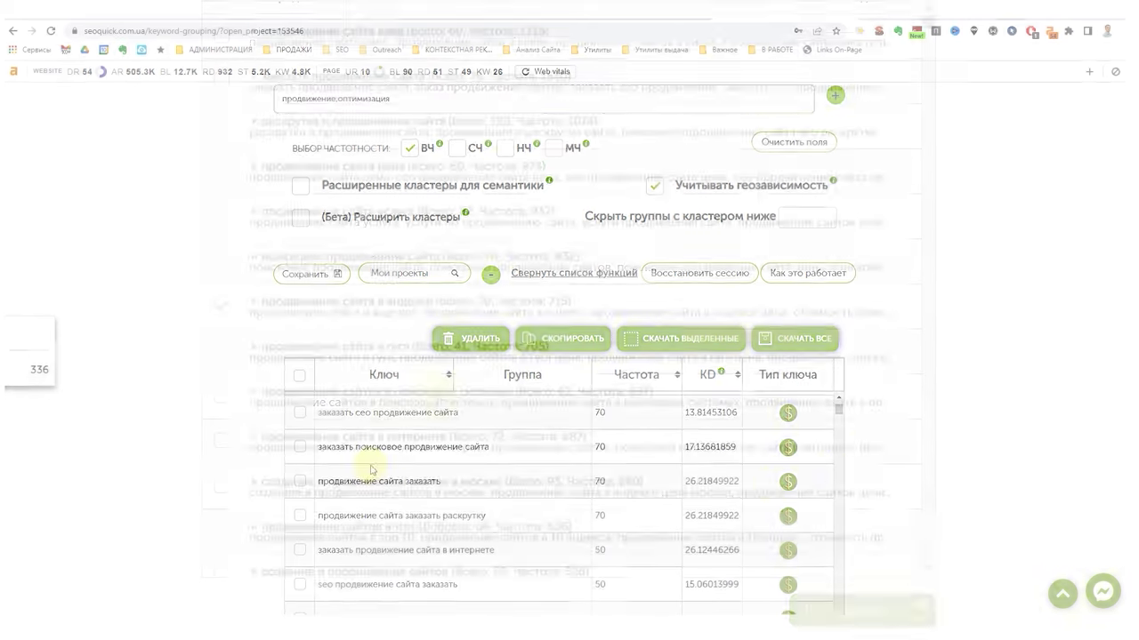
{"action": "scroll", "coordinate": [367, 319], "scroll_direction": "down", "scroll_amount": 5}
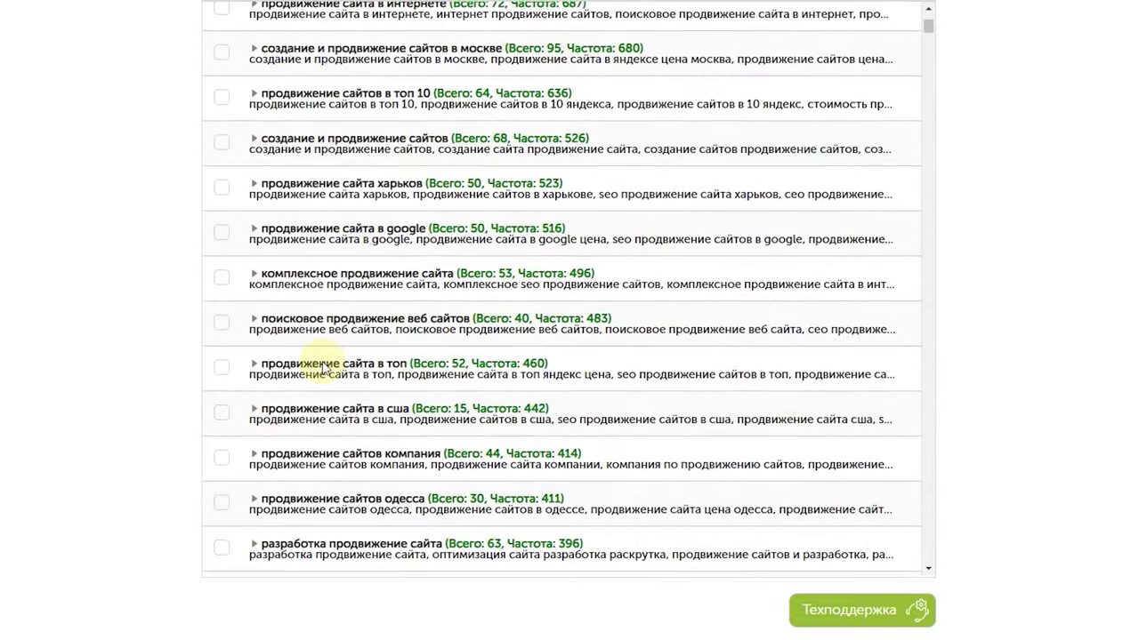
Expand the clusters "поисковое продвижение веб сайтов" and "комплексное продвижение сайта" to inspect their keywords.
{"action": "left_click", "coordinate": [325, 367]}
{"action": "left_click", "coordinate": [340, 322]}
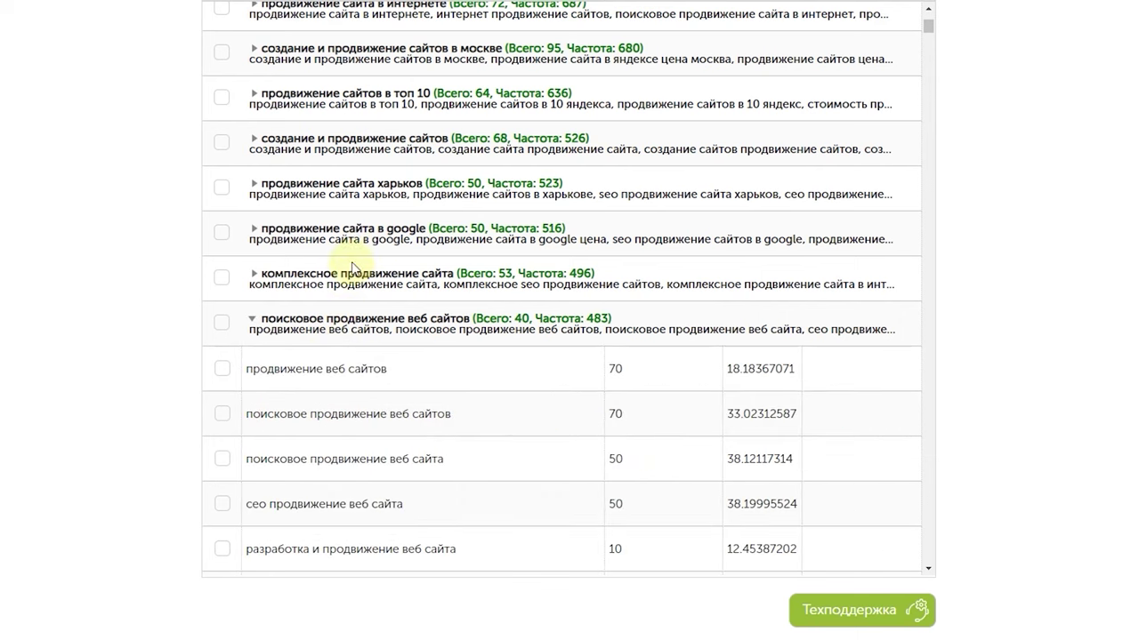
{"action": "left_click", "coordinate": [356, 281]}
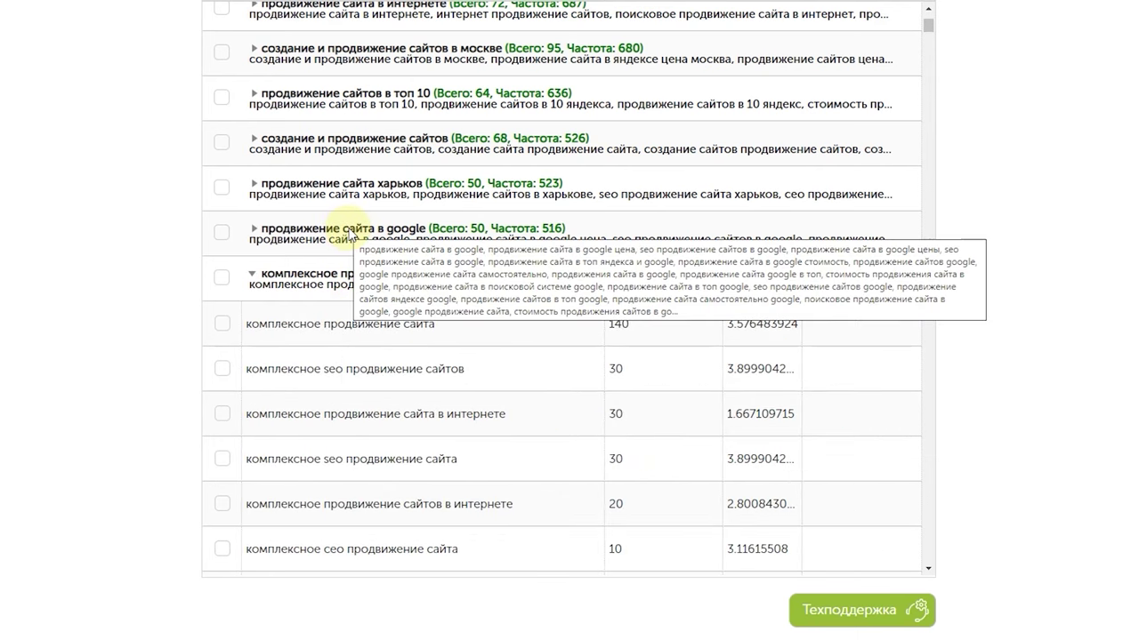
{"action": "left_click", "coordinate": [361, 185]}
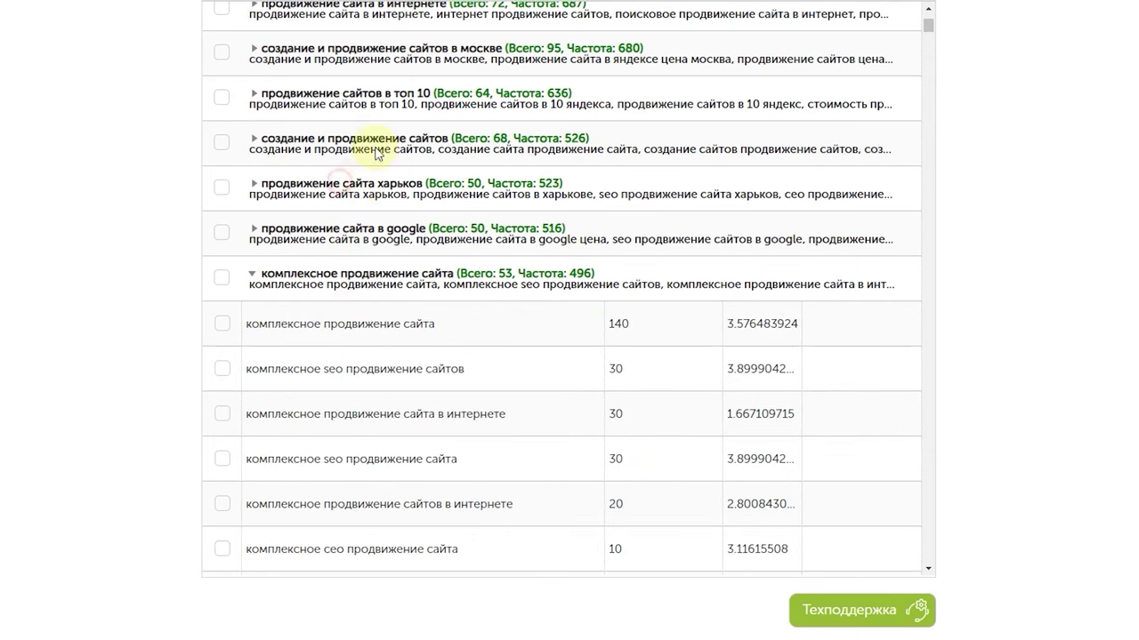
{"action": "scroll", "coordinate": [458, 394], "scroll_direction": "down", "scroll_amount": 4}
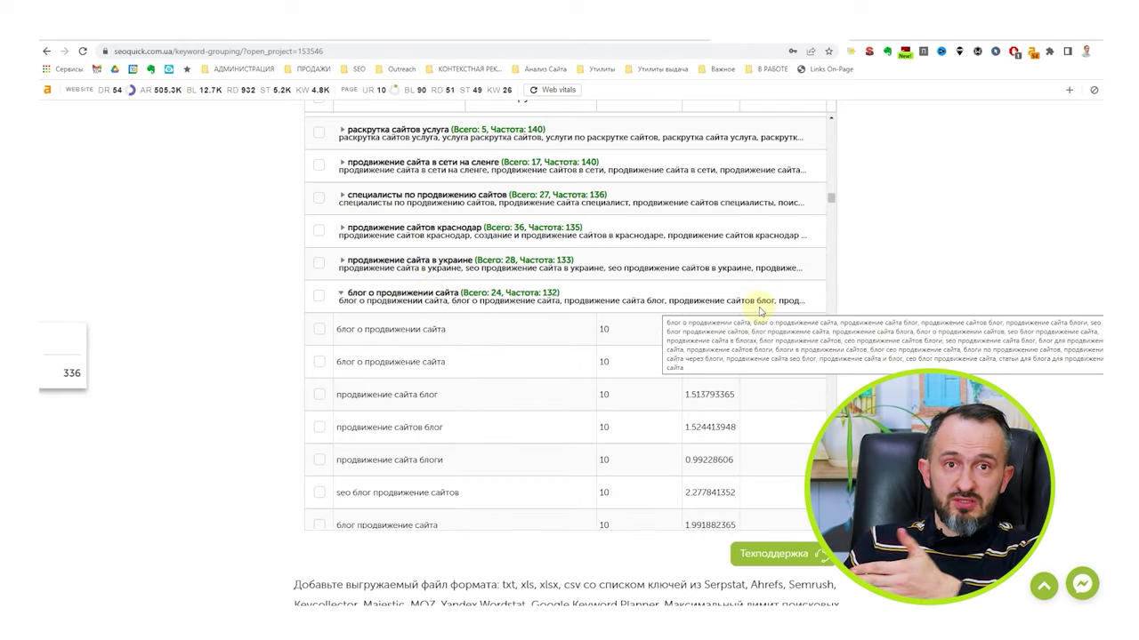
Collapse the "блог о продвижении сайта" cluster and look through the other keyword groups in the results.
{"action": "left_click", "coordinate": [572, 305]}
{"action": "scroll", "coordinate": [614, 305], "scroll_direction": "up", "scroll_amount": 4}
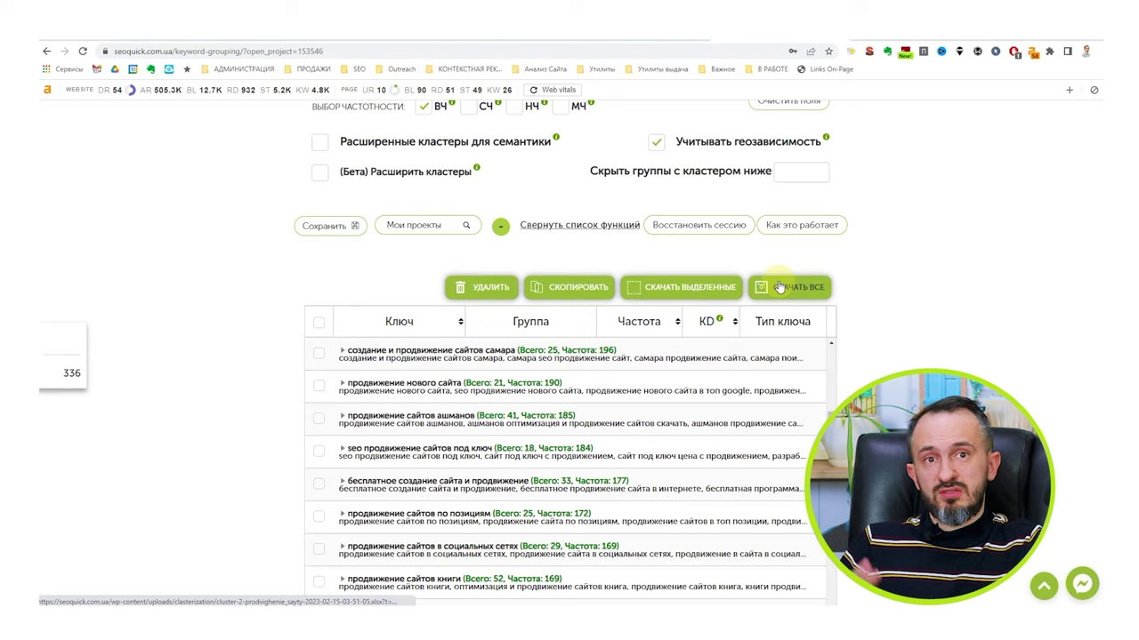
{"action": "scroll", "coordinate": [809, 392], "scroll_direction": "down", "scroll_amount": 10}
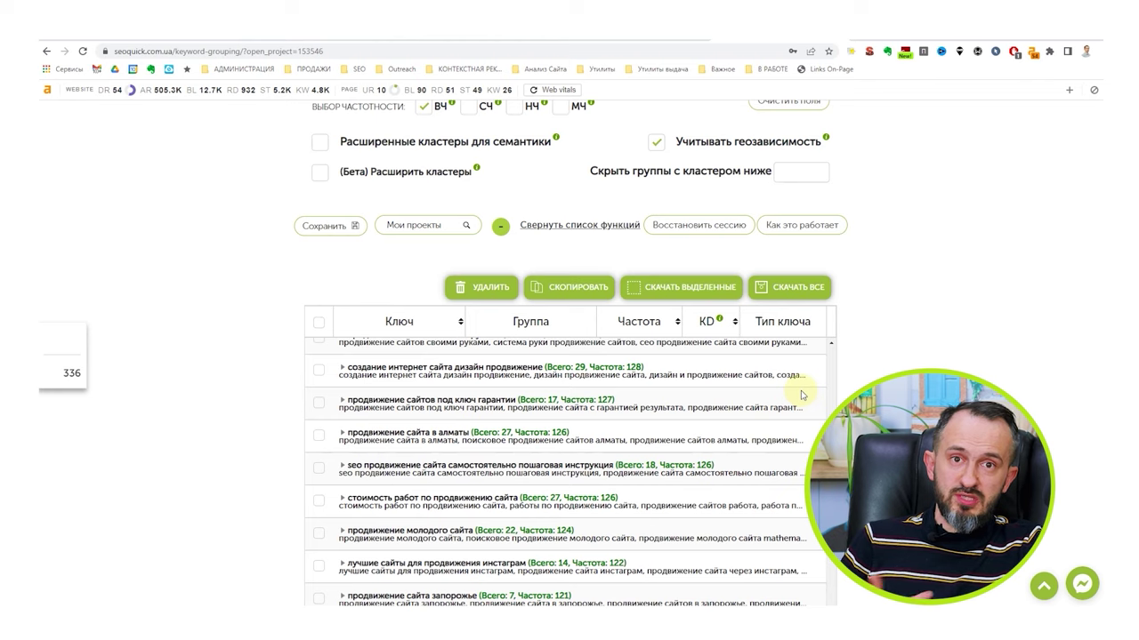
{"action": "scroll", "coordinate": [801, 395], "scroll_direction": "up", "scroll_amount": 10}
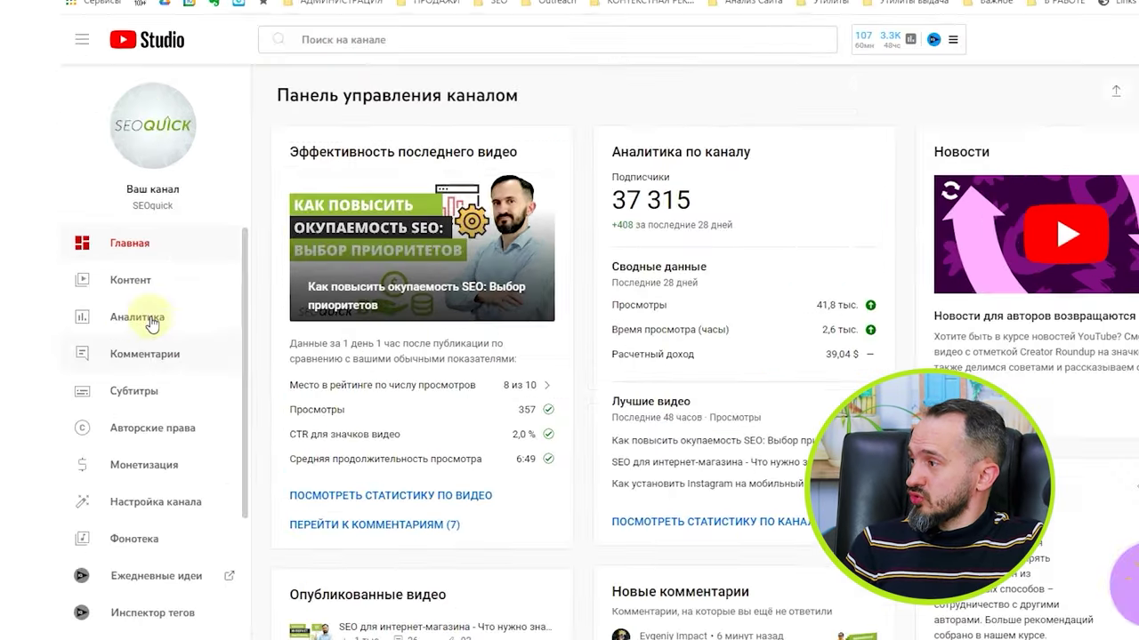
Switch to YouTube Studio, list the channel's playlists, and open the "Контекстная реклама" playlist on YouTube.
{"action": "left_click", "coordinate": [105, 279]}
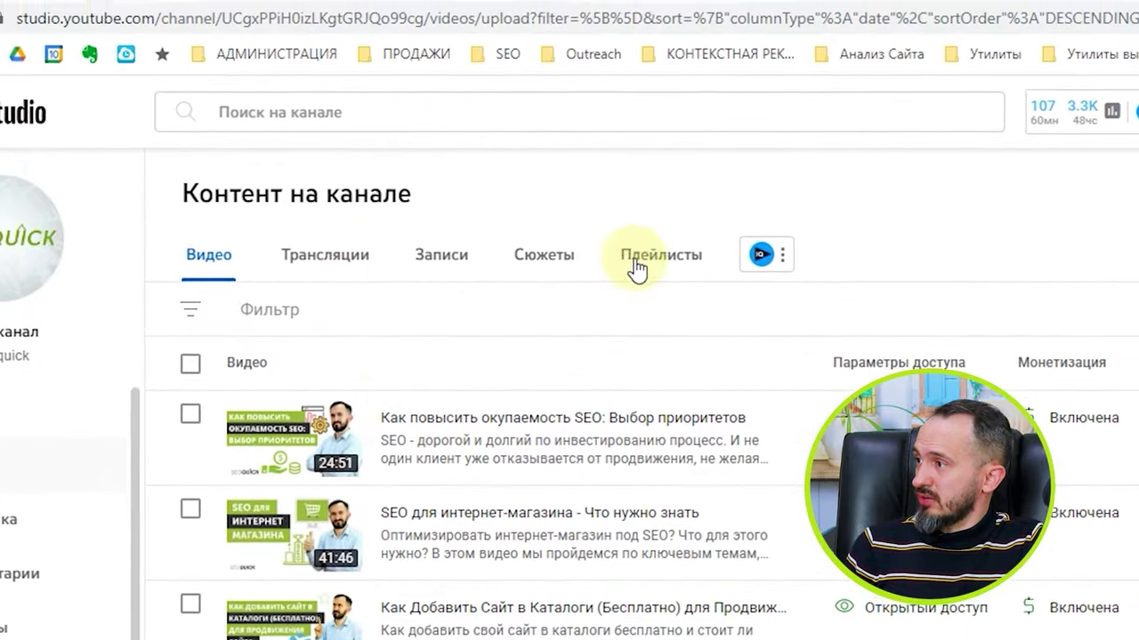
{"action": "left_click", "coordinate": [625, 269]}
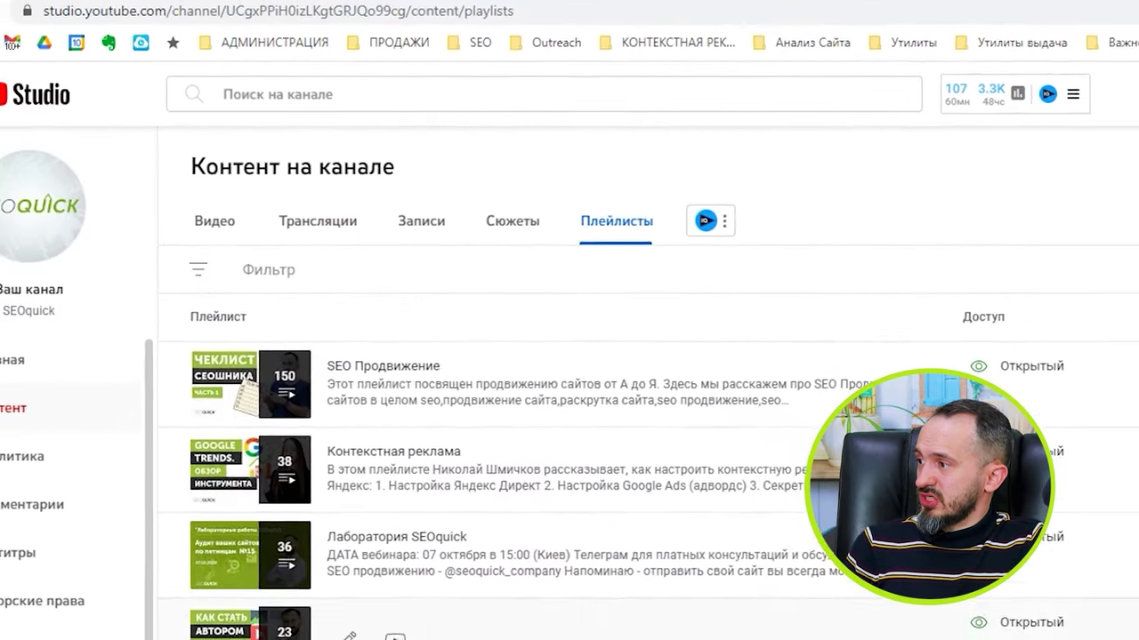
{"action": "left_click", "coordinate": [285, 555]}
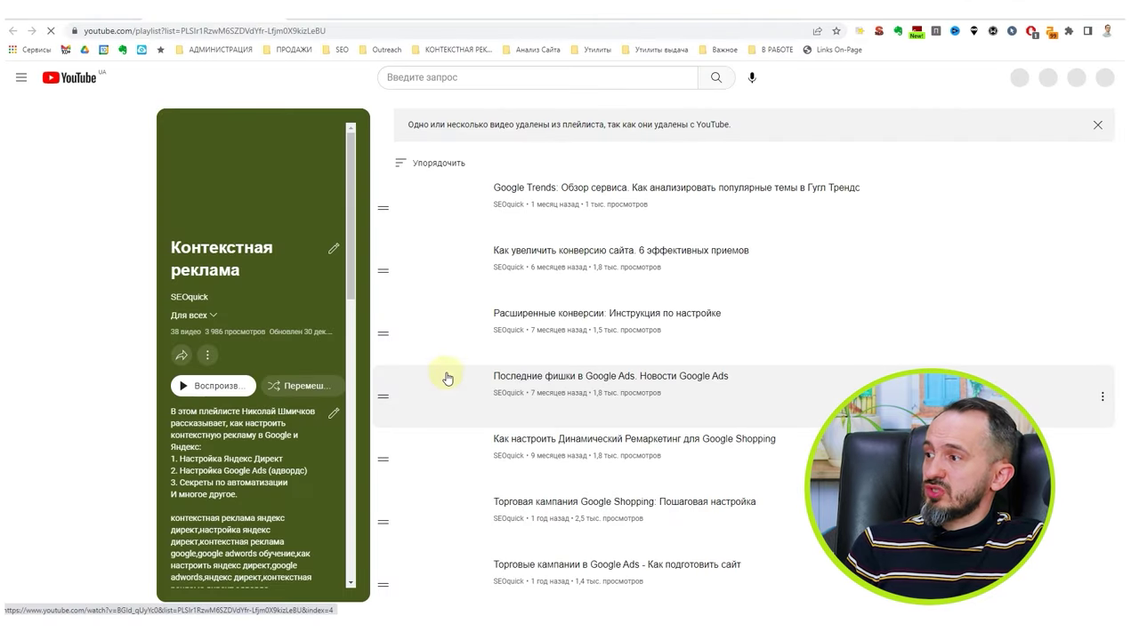
Examine the playlist's description, including its numbered topics and keyword list, and open it for editing to view its full text.
{"action": "scroll", "coordinate": [348, 461], "scroll_direction": "down", "scroll_amount": 3}
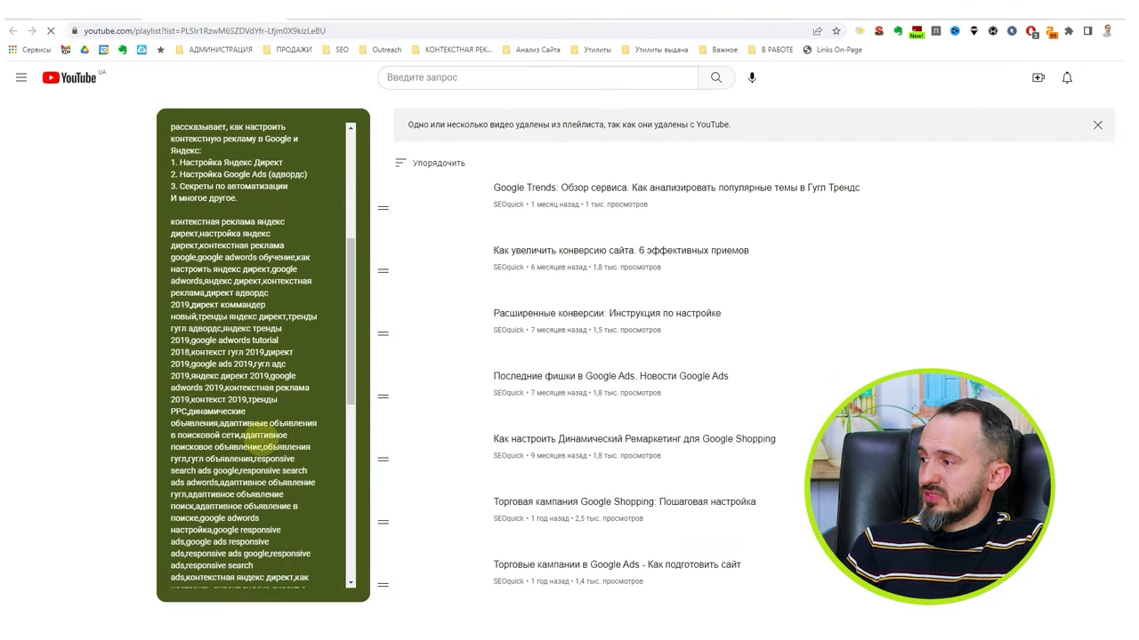
{"action": "scroll", "coordinate": [258, 437], "scroll_direction": "down", "scroll_amount": 5}
{"action": "scroll", "coordinate": [253, 487], "scroll_direction": "up", "scroll_amount": 5}
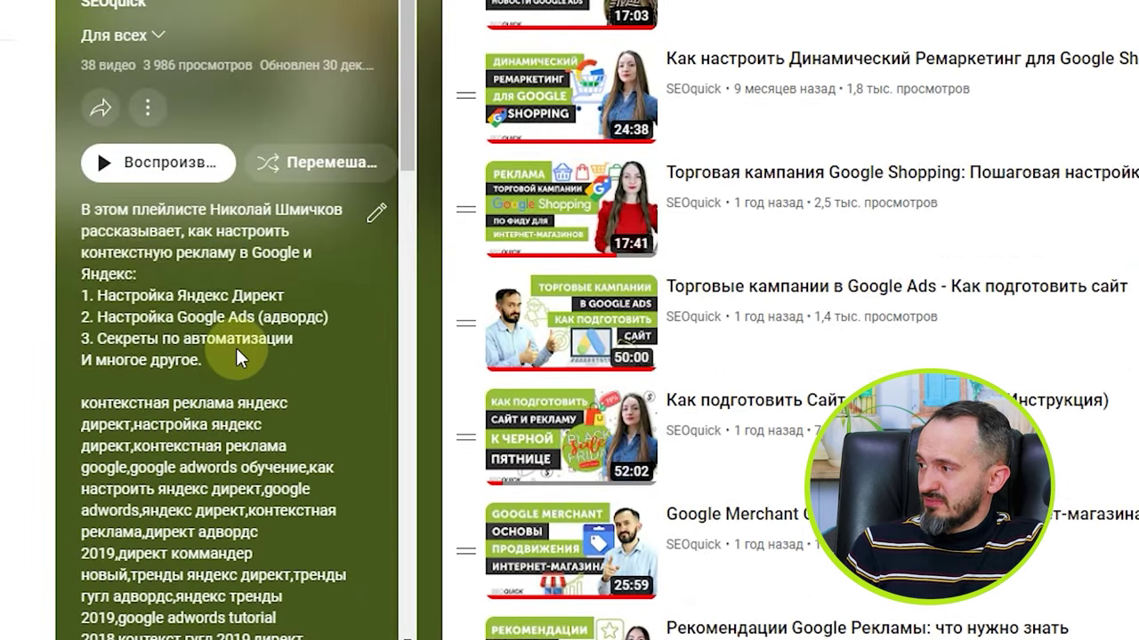
{"action": "left_click_drag", "start_coordinate": [236, 348], "coordinate": [114, 256]}
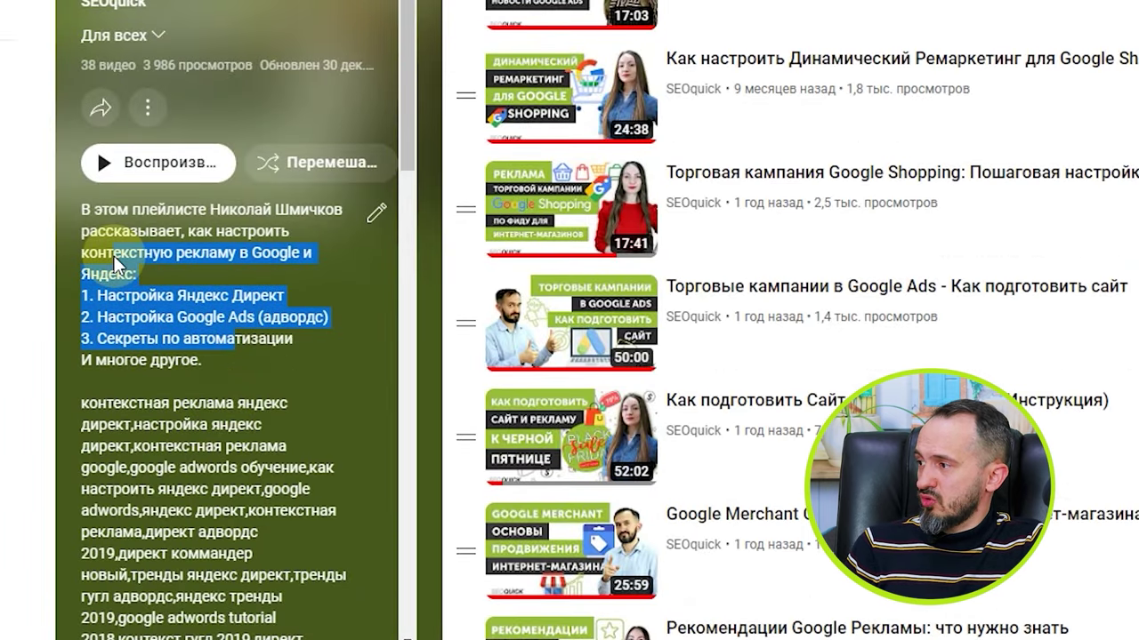
{"action": "left_click", "coordinate": [376, 212]}
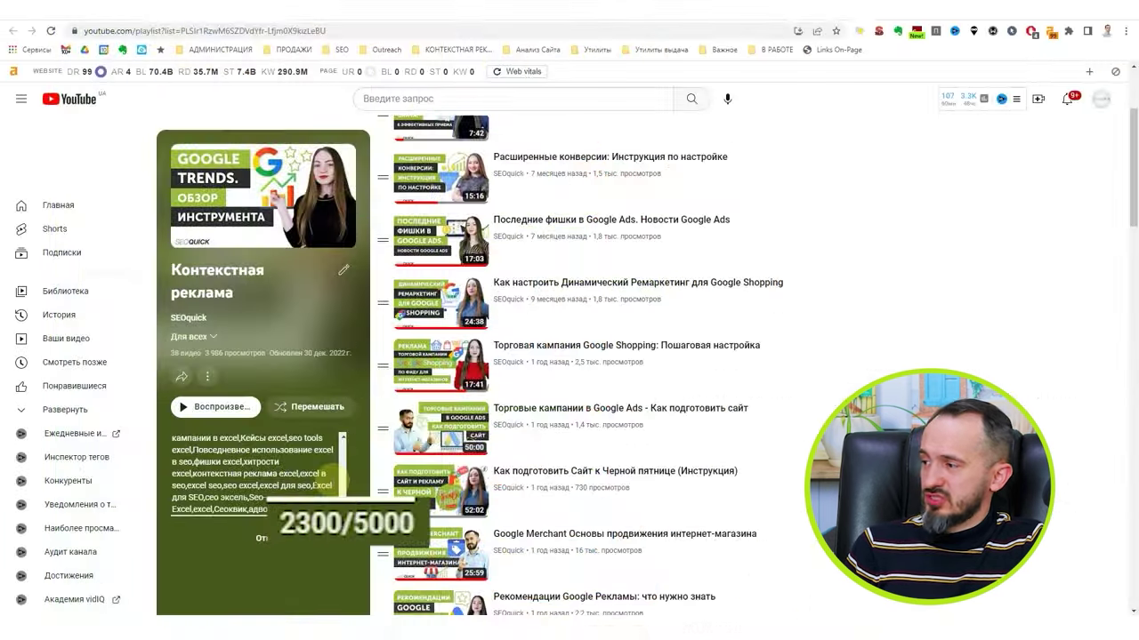
{"action": "scroll", "coordinate": [578, 356], "scroll_direction": "down", "scroll_amount": 5}
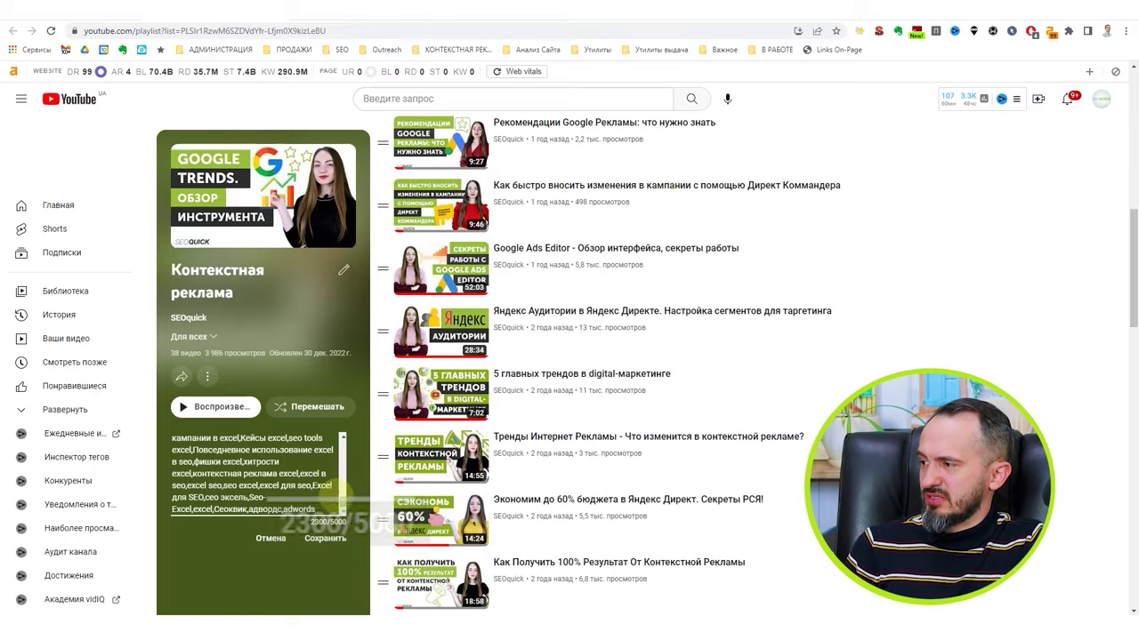
{"action": "left_click_drag", "start_coordinate": [342, 505], "coordinate": [338, 445]}
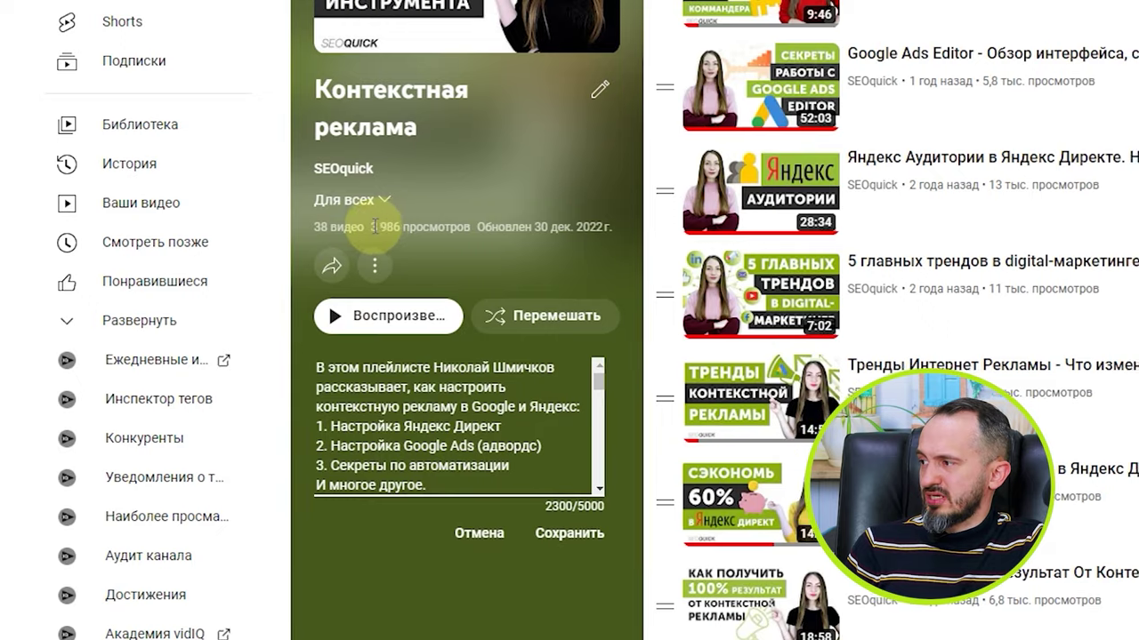
Highlight the playlist's view count and look through its videos and their individual views.
{"action": "left_click_drag", "start_coordinate": [382, 227], "coordinate": [467, 228]}
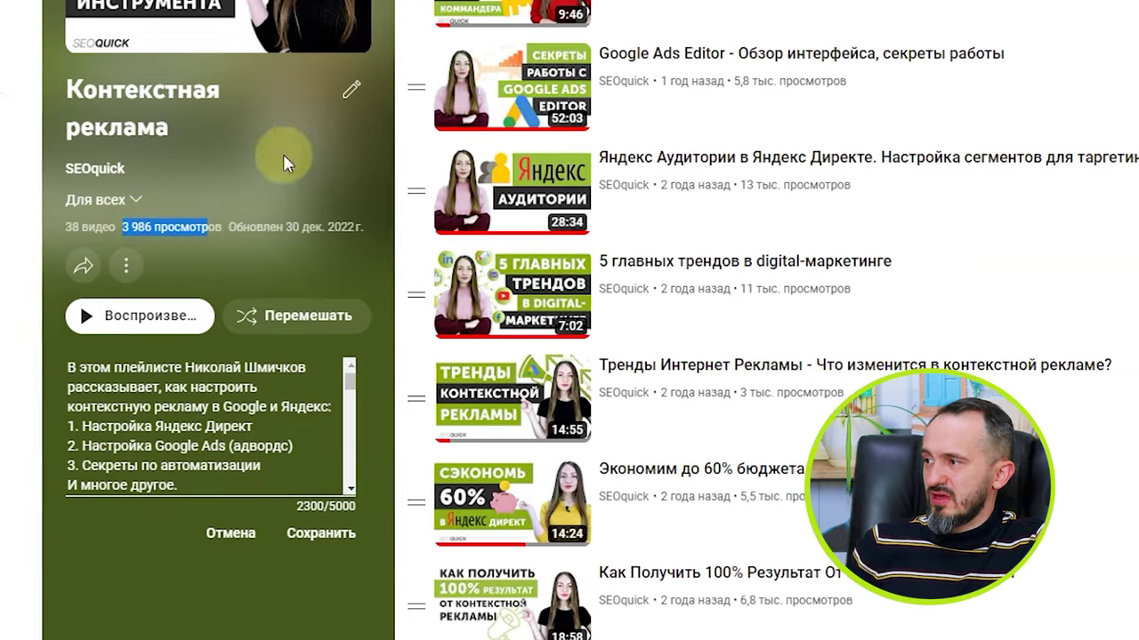
{"action": "scroll", "coordinate": [676, 196], "scroll_direction": "down", "scroll_amount": 15}
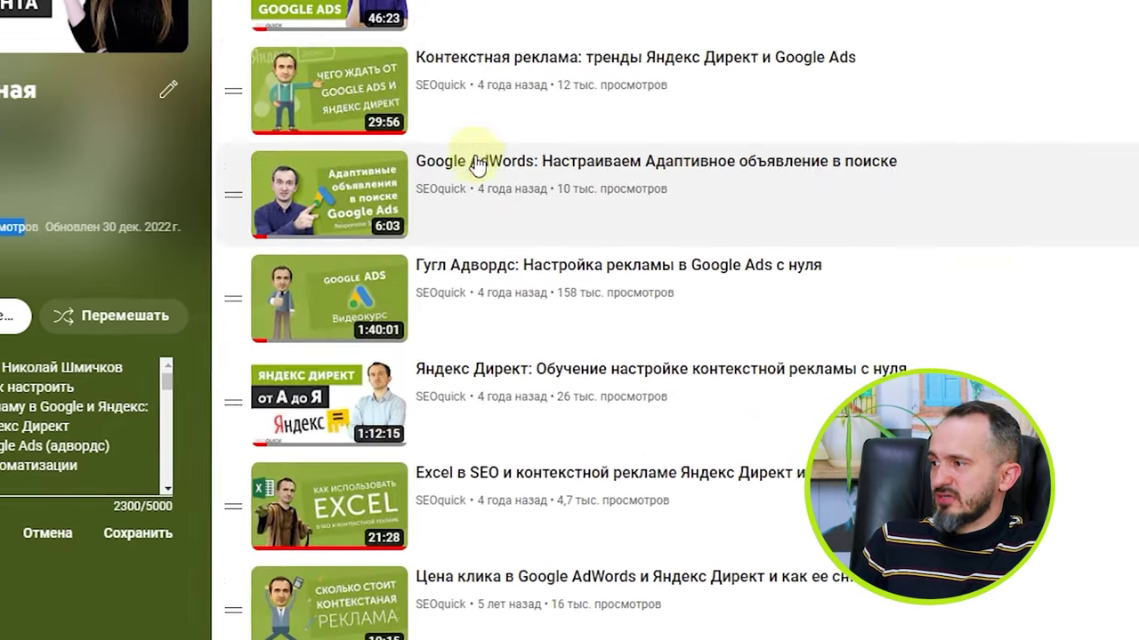
{"action": "scroll", "coordinate": [477, 165], "scroll_direction": "down", "scroll_amount": 12}
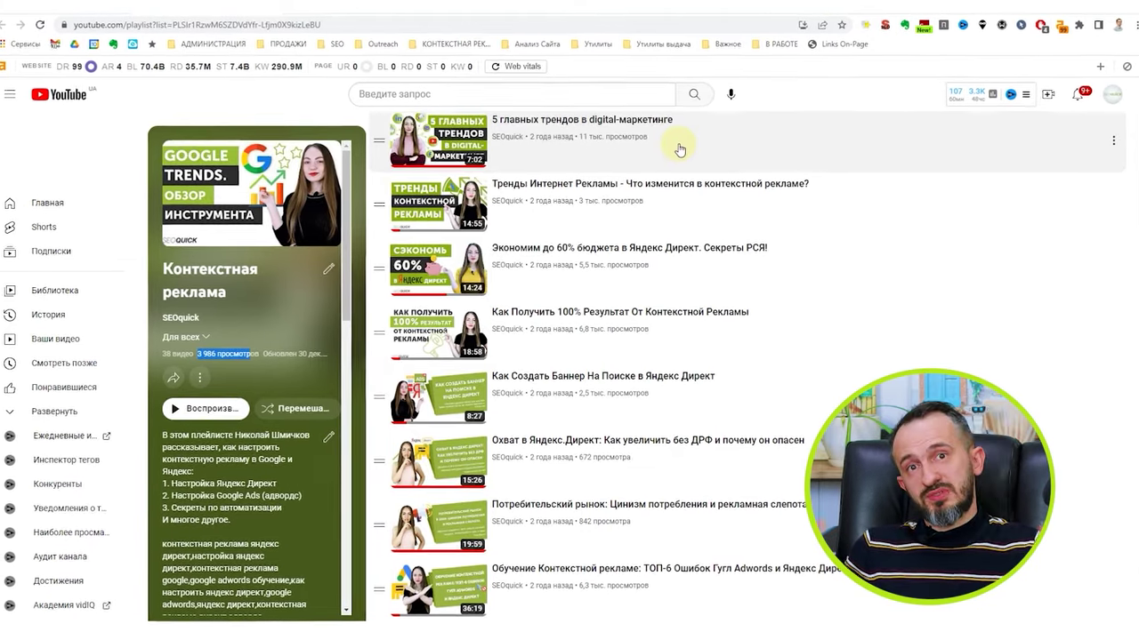
{"action": "scroll", "coordinate": [667, 317], "scroll_direction": "down", "scroll_amount": 12}
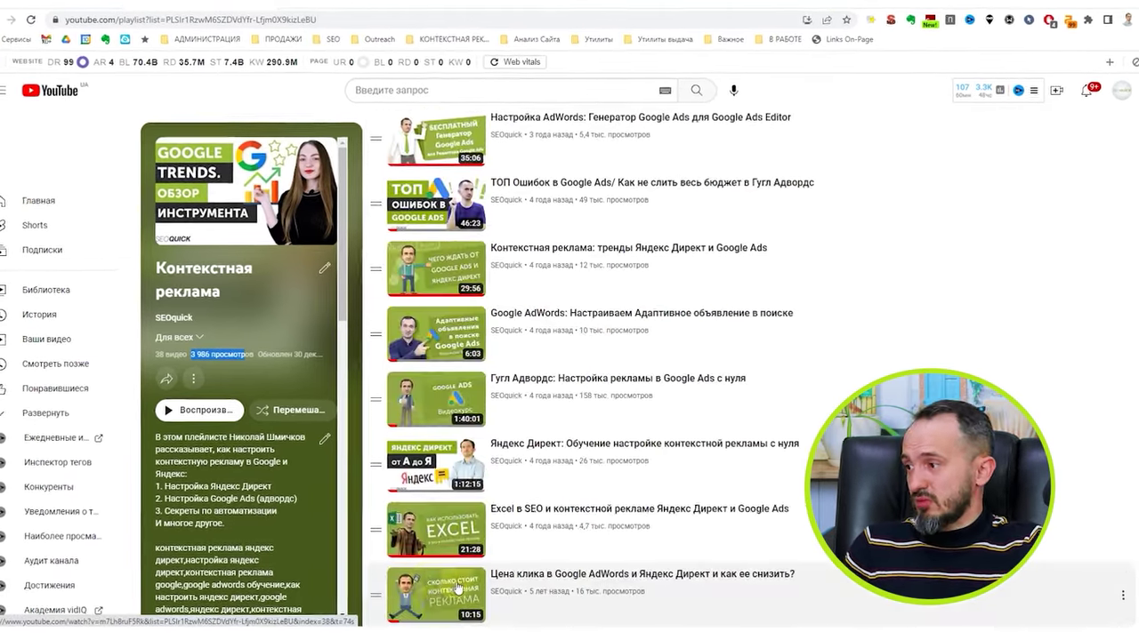
{"action": "scroll", "coordinate": [523, 489], "scroll_direction": "up", "scroll_amount": 11}
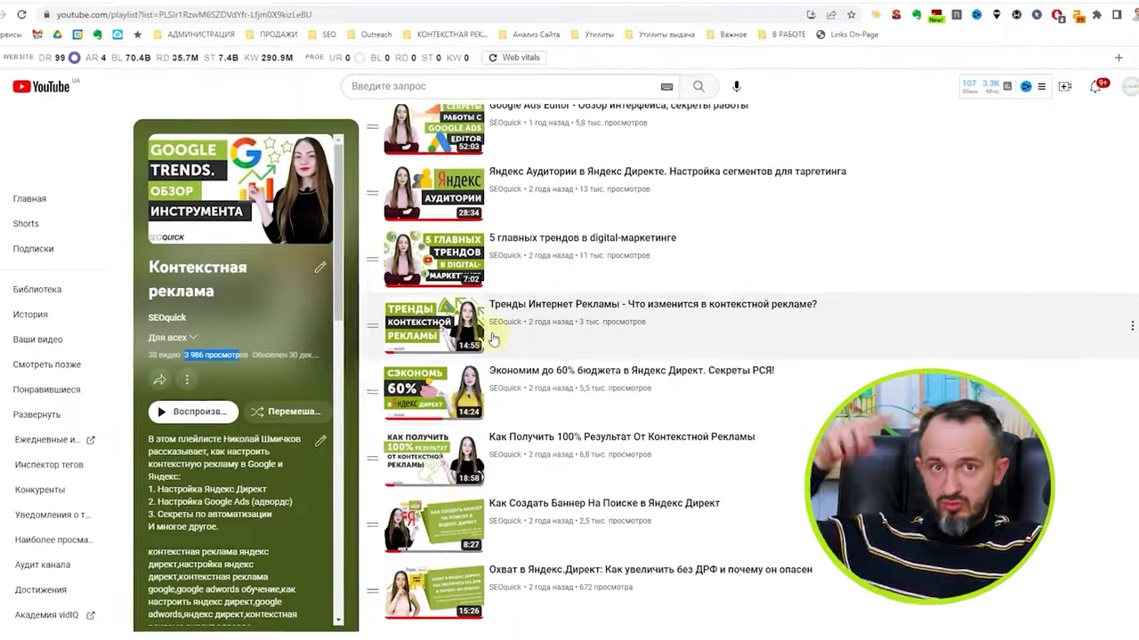
{"action": "scroll", "coordinate": [494, 339], "scroll_direction": "up", "scroll_amount": 8}
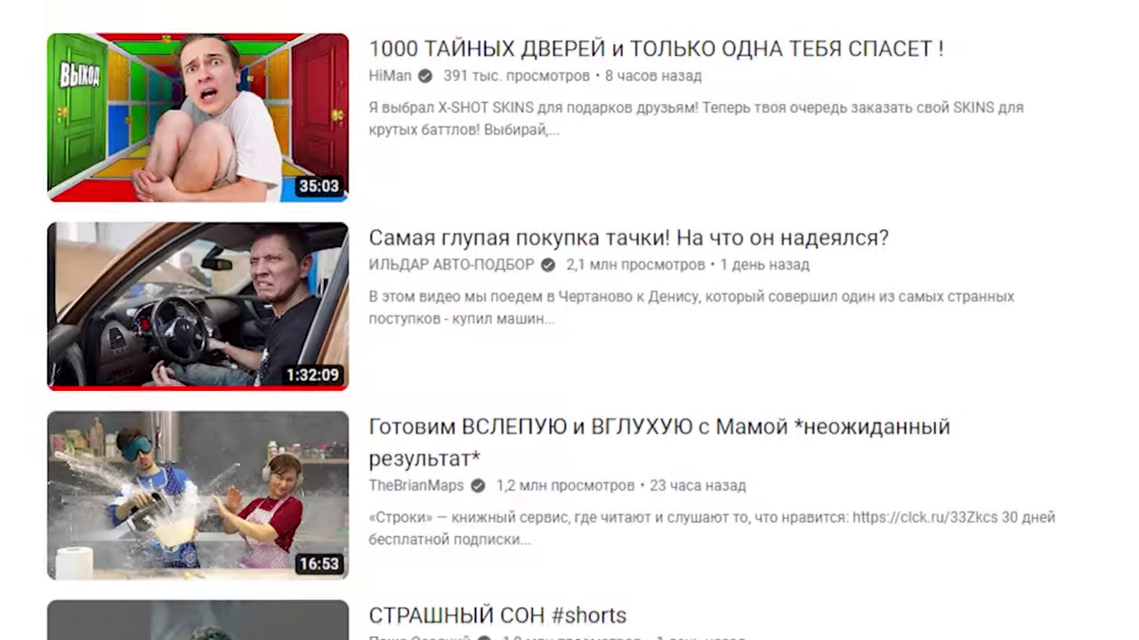
Look through the YouTube list of popular recent videos from other channels, checking their titles and descriptions.
{"action": "scroll", "coordinate": [569, 320], "scroll_direction": "down", "scroll_amount": 5}
{"action": "scroll", "coordinate": [569, 320], "scroll_direction": "down", "scroll_amount": 5}
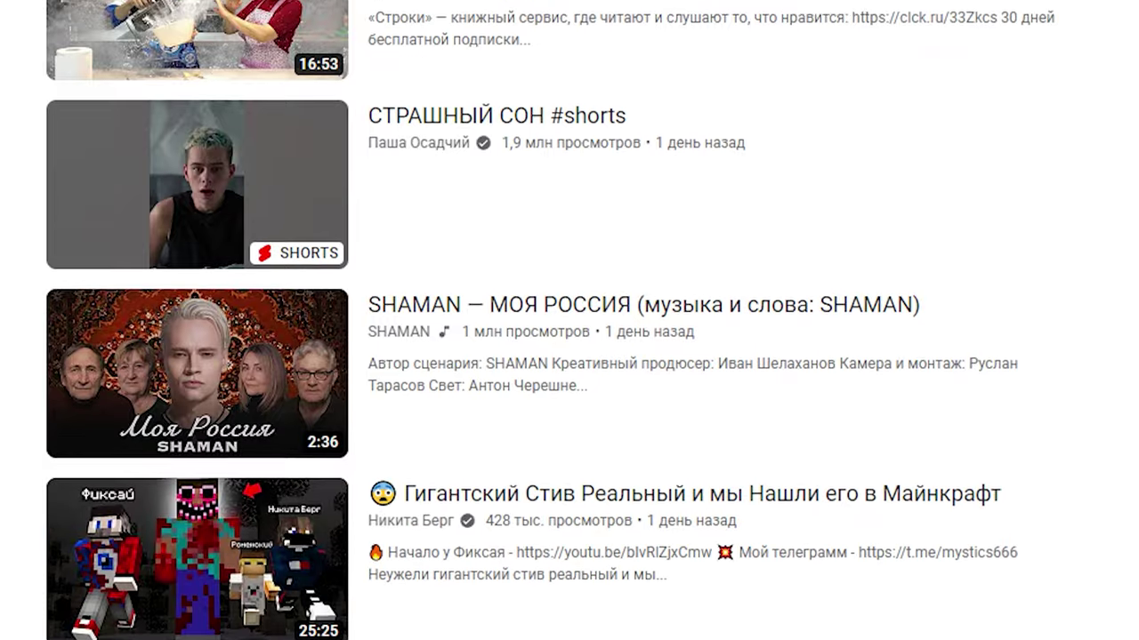
{"action": "scroll", "coordinate": [569, 320], "scroll_direction": "down", "scroll_amount": 2}
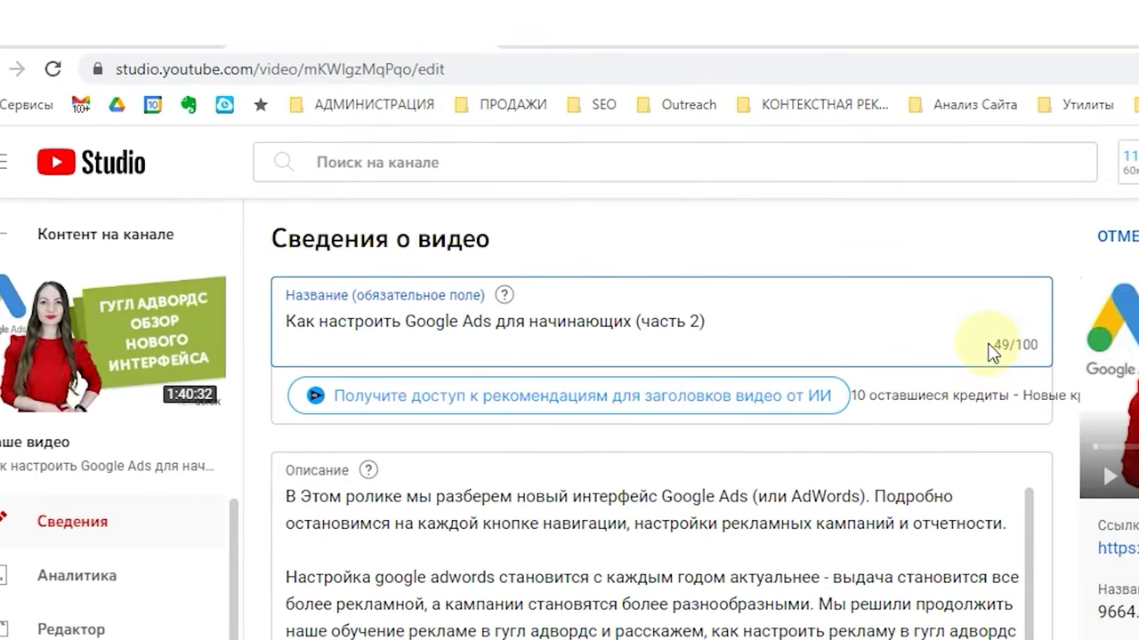
Review the title, tags, playlists and description of the video "Как настроить Google Ads для начинающих (часть 2)" in YouTube Studio.
{"action": "triple_click", "coordinate": [716, 312]}
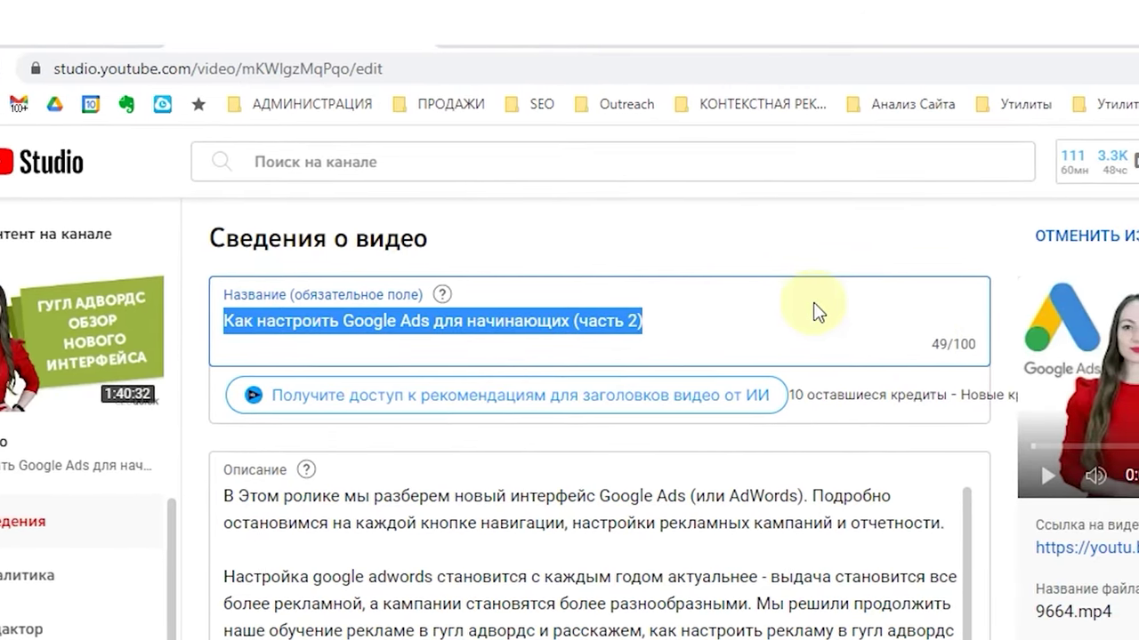
{"action": "scroll", "coordinate": [763, 279], "scroll_direction": "down", "scroll_amount": 15}
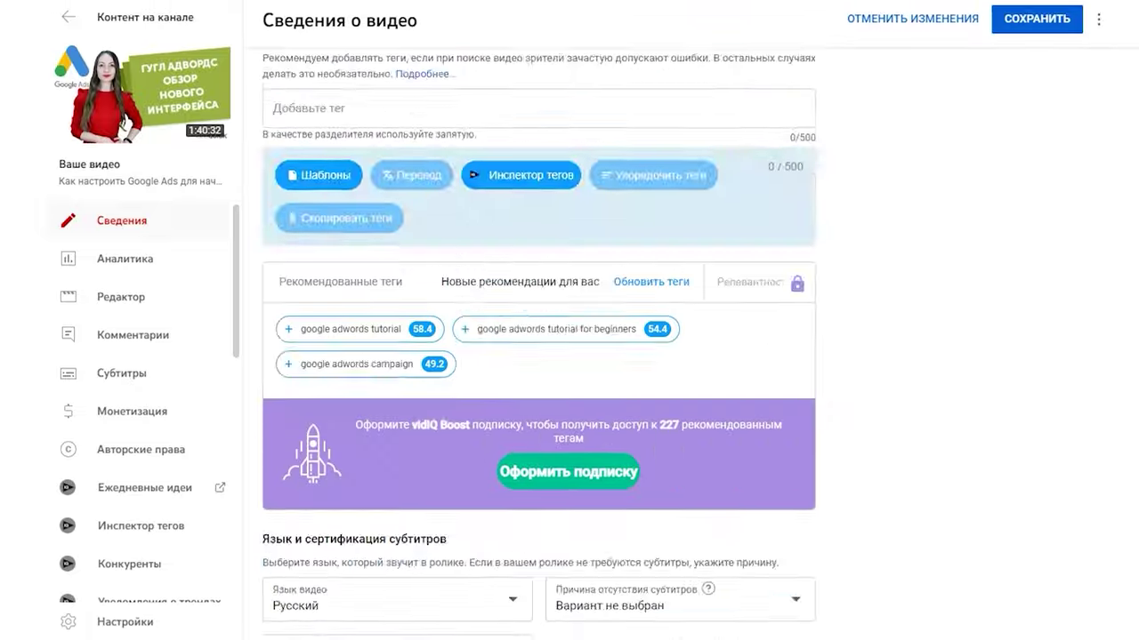
{"action": "scroll", "coordinate": [686, 211], "scroll_direction": "up", "scroll_amount": 10}
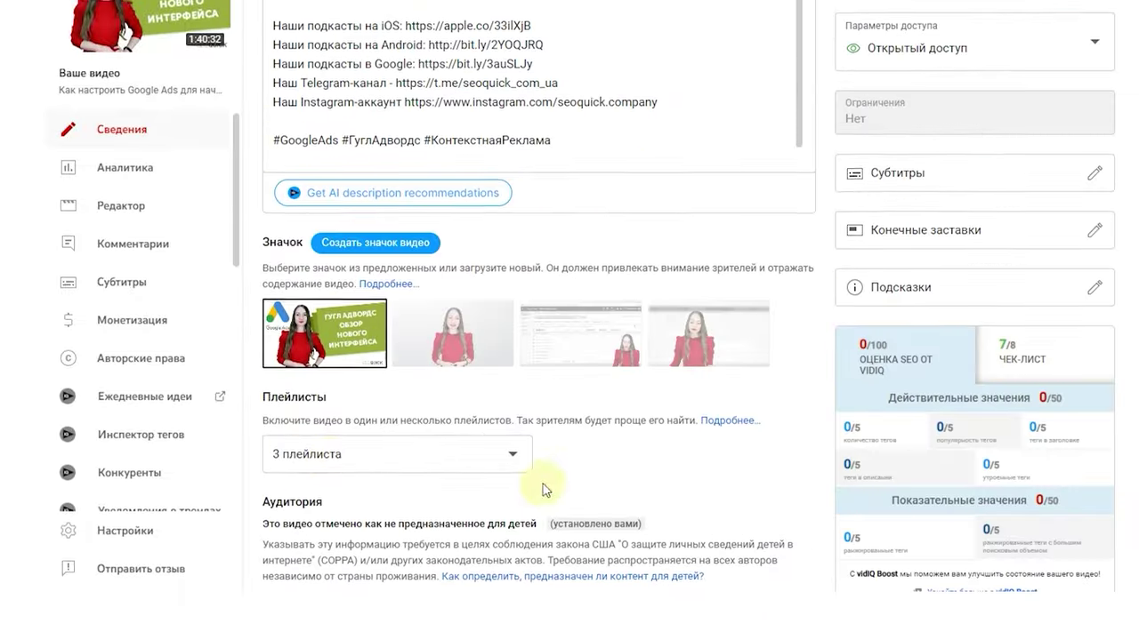
{"action": "left_click", "coordinate": [439, 426]}
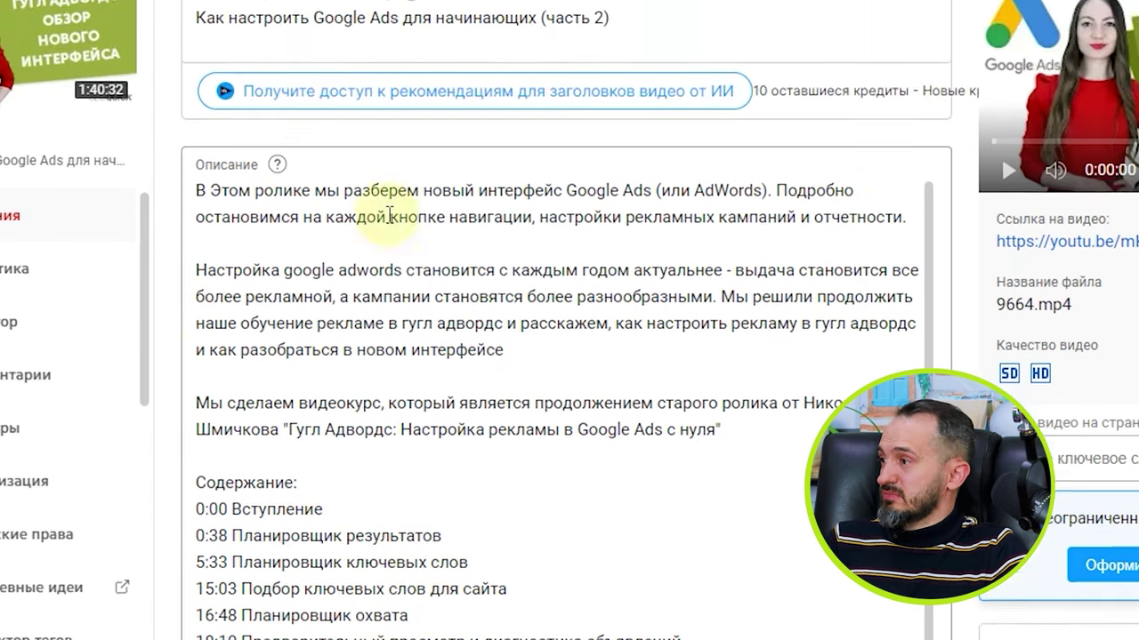
Move the description's opening paragraph "В Этом ролике мы разберем новый интерфейс Google Ads" below the "Настройка google adwords" paragraph.
{"action": "left_click", "coordinate": [892, 89]}
{"action": "left_click_drag", "start_coordinate": [892, 391], "coordinate": [149, 393]}
{"action": "key", "text": "ctrl+c"}
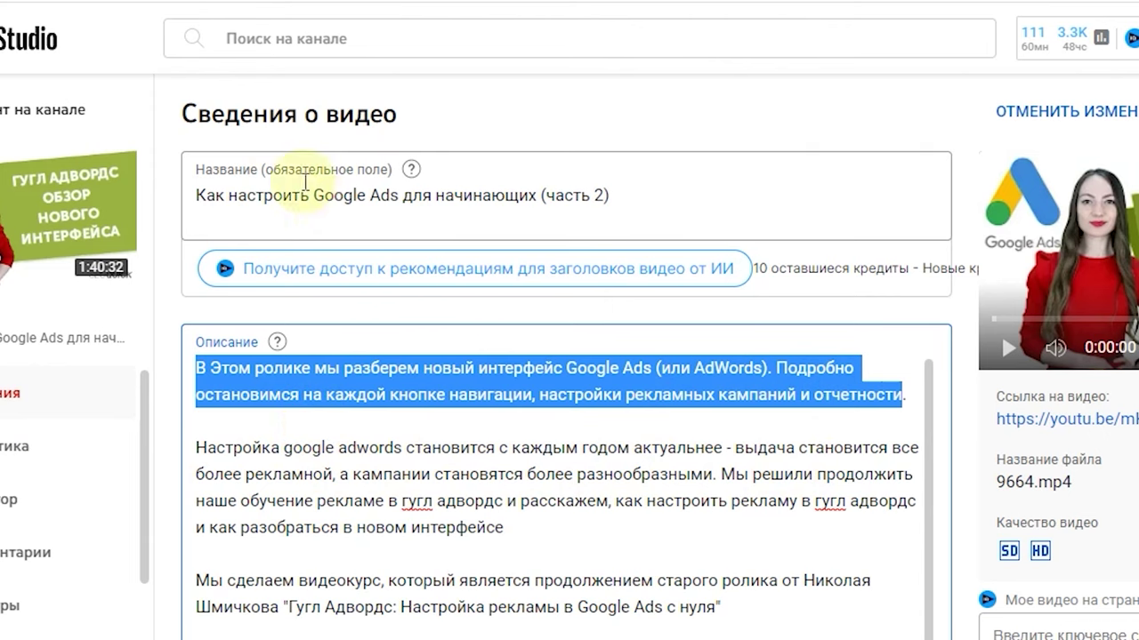
{"action": "key", "text": "BackSpace"}
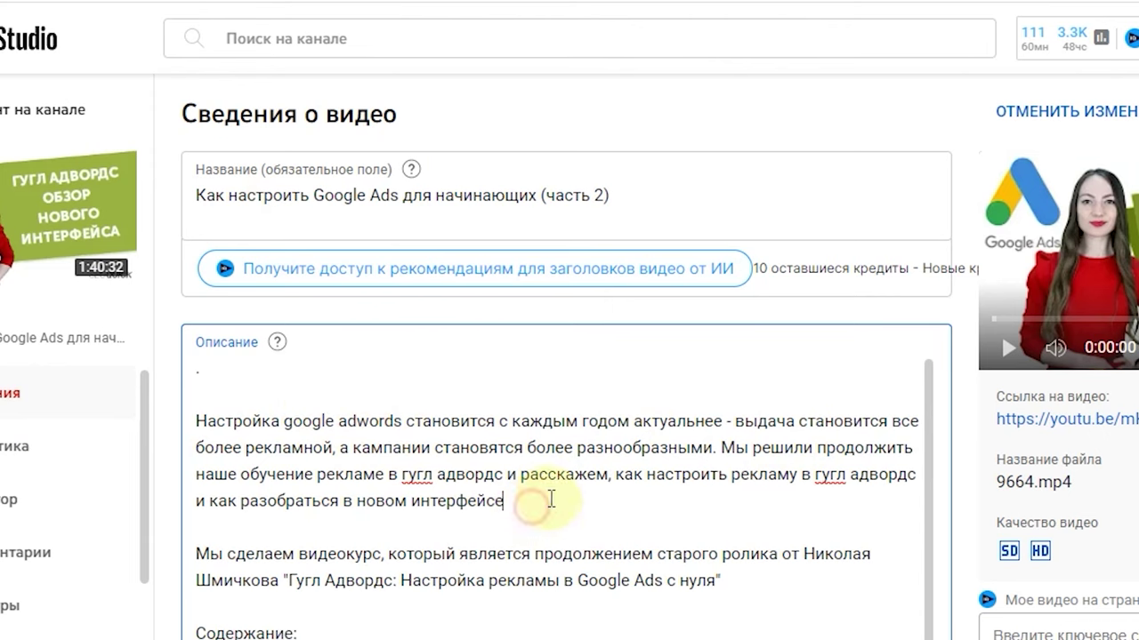
{"action": "key", "text": "ctrl+v"}
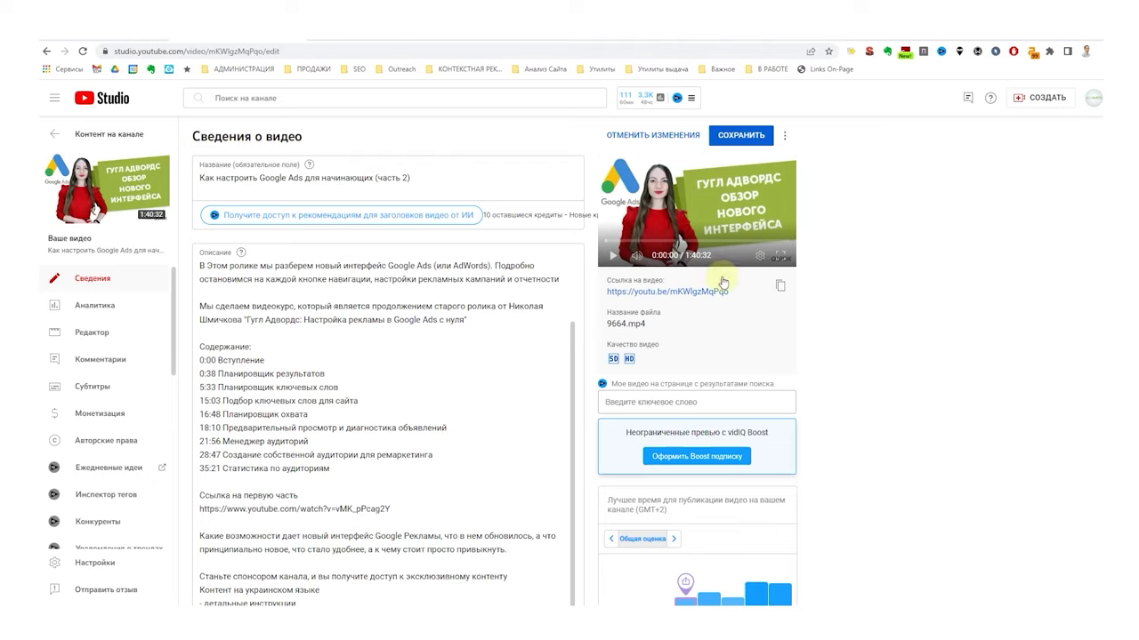
Try to add the keyword phrases from cells A1:A27 of the Excel sheet as video tags, and remove the pasted tag.
{"action": "scroll", "coordinate": [860, 308], "scroll_direction": "down", "scroll_amount": 20}
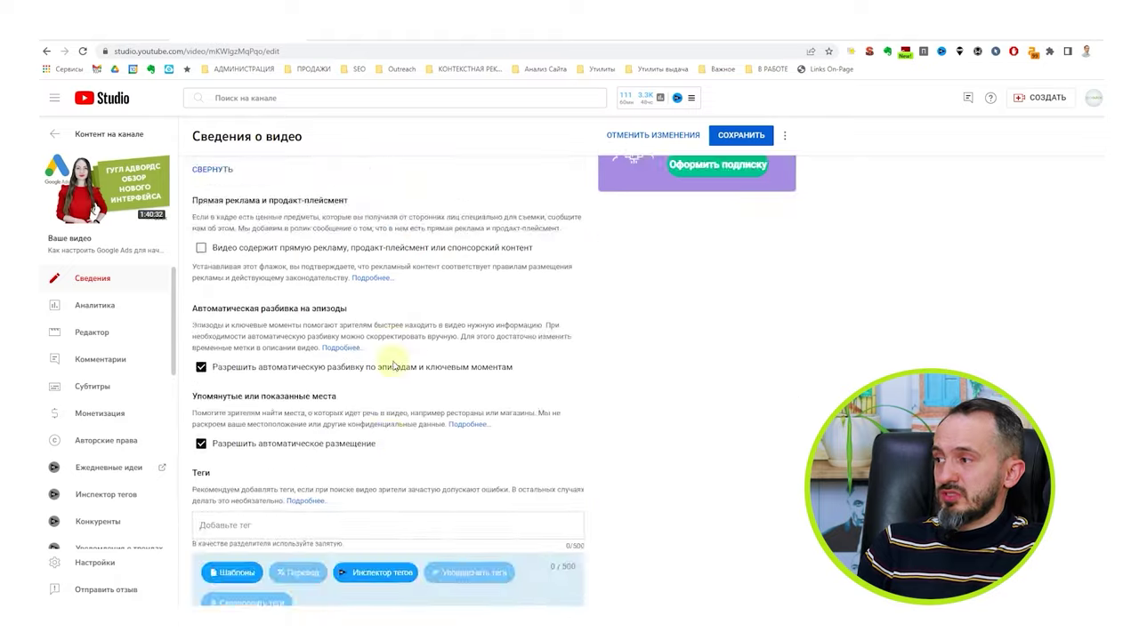
{"action": "scroll", "coordinate": [394, 366], "scroll_direction": "up", "scroll_amount": 10}
{"action": "scroll", "coordinate": [394, 302], "scroll_direction": "down", "scroll_amount": 10}
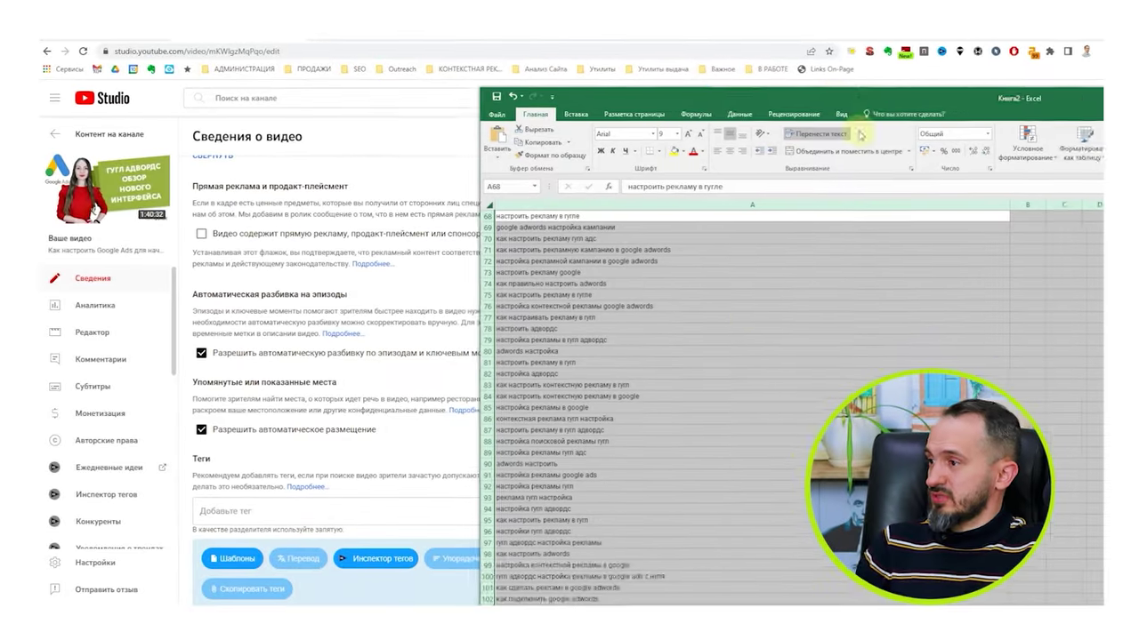
{"action": "left_click", "coordinate": [782, 382]}
{"action": "key", "text": "ctrl+Home"}
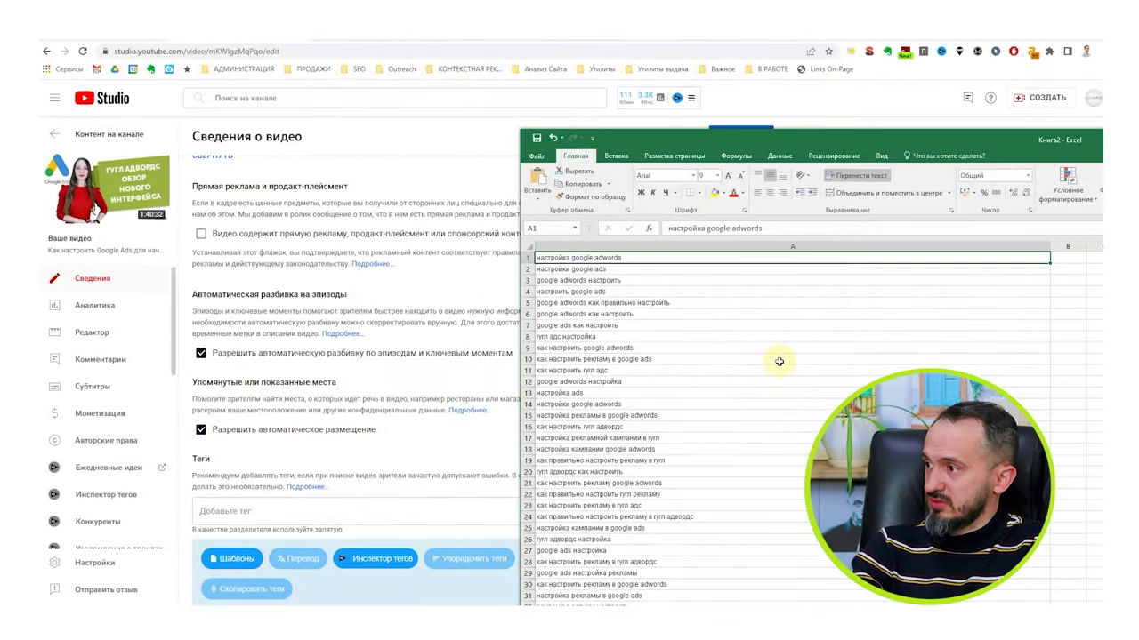
{"action": "left_click_drag", "start_coordinate": [771, 308], "coordinate": [704, 550]}
{"action": "left_click", "coordinate": [305, 513]}
{"action": "type", "text": "настройка google adwords настройки google ads google adwords настроить настроить google ads google adwords как правильно настроить google adwords как настроить google ads как настроить гугл адс настройка как настроить google adwords как настроить рекламу в google ads как настроить гугл адс google adwords настройка настройка ads настройки google adwords настройка рекламы в google adwords как настроить гугл адвордс настройка рекламной кампании в гугл настройка кампании google adwords как правильно настроить рекламу в гугл гугл адвордс как настроить как настроить рекламу google adwords как правильно настроить гугл рекламу как настроить рекламу в гугл адс как правильно настроить рекламу в гугл адвордс настройка кампании в google ads гугл адвордс настройка google ads настройка"}
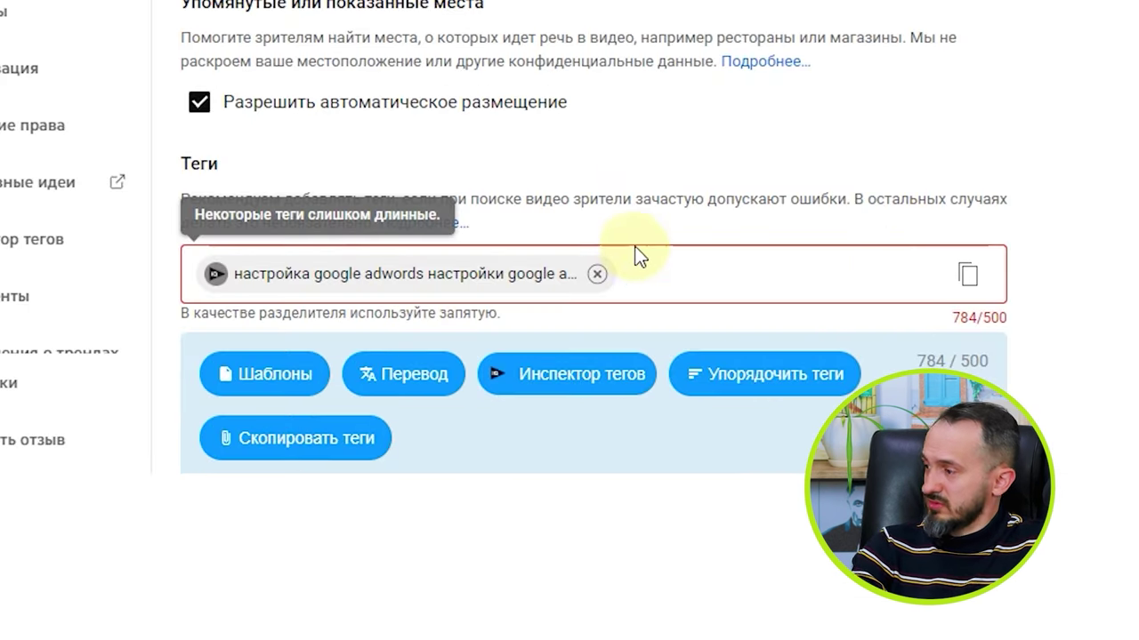
{"action": "left_click", "coordinate": [597, 273]}
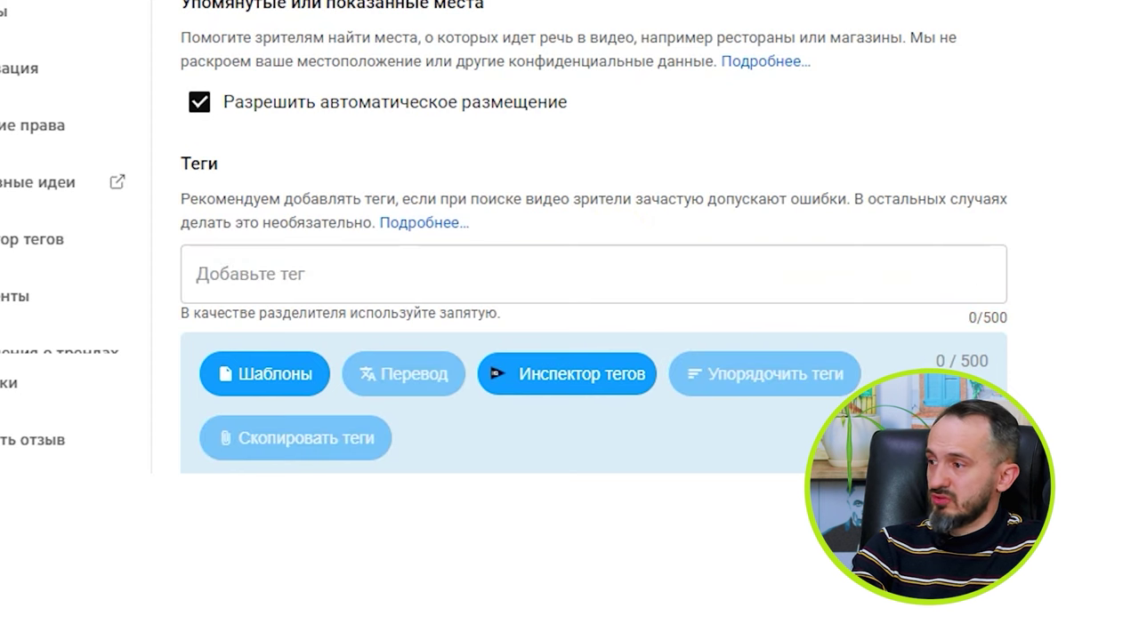
Switch to an empty Notepad++ document and move its window beside the Excel keyword list.
{"action": "key", "text": "alt+Tab"}
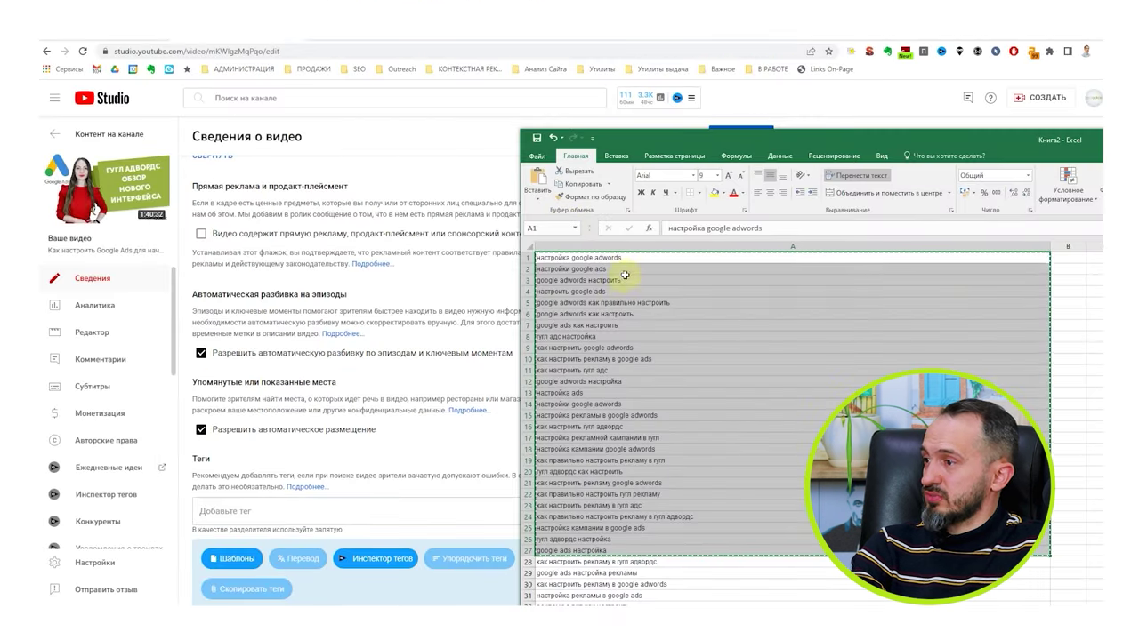
{"action": "left_click_drag", "start_coordinate": [626, 258], "coordinate": [628, 538]}
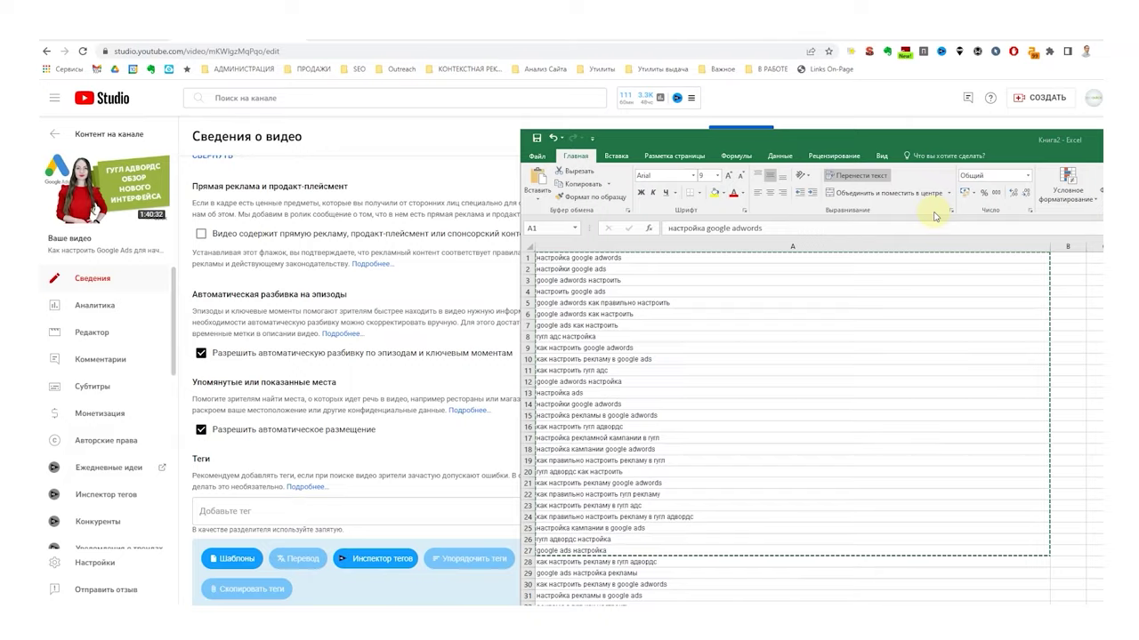
{"action": "key", "text": "alt+Tab"}
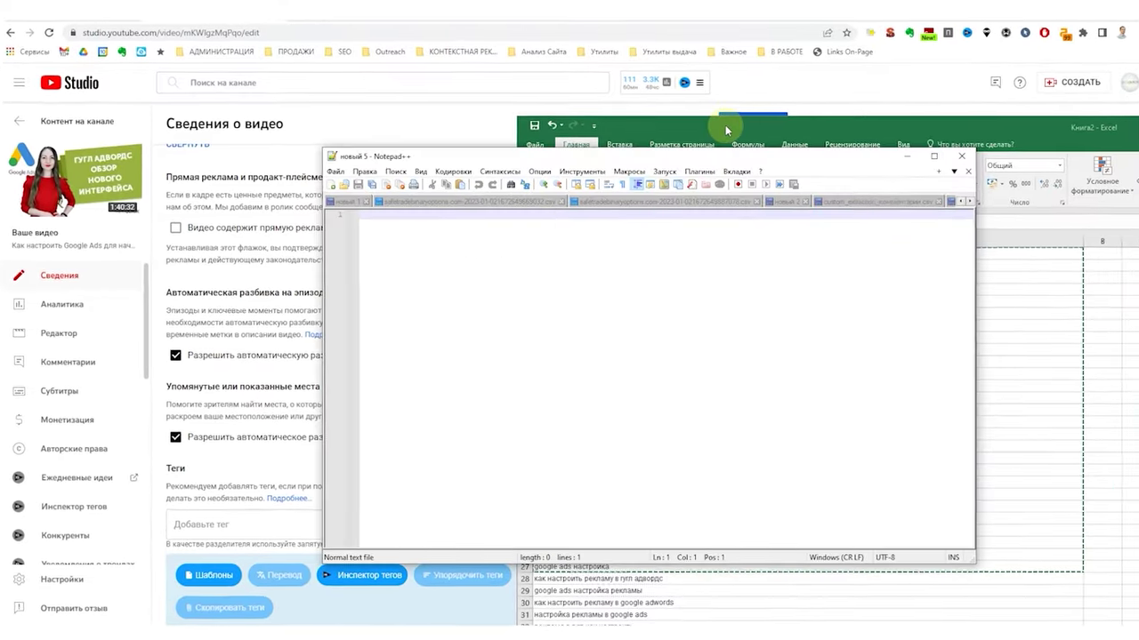
{"action": "left_click_drag", "start_coordinate": [726, 156], "coordinate": [541, 178]}
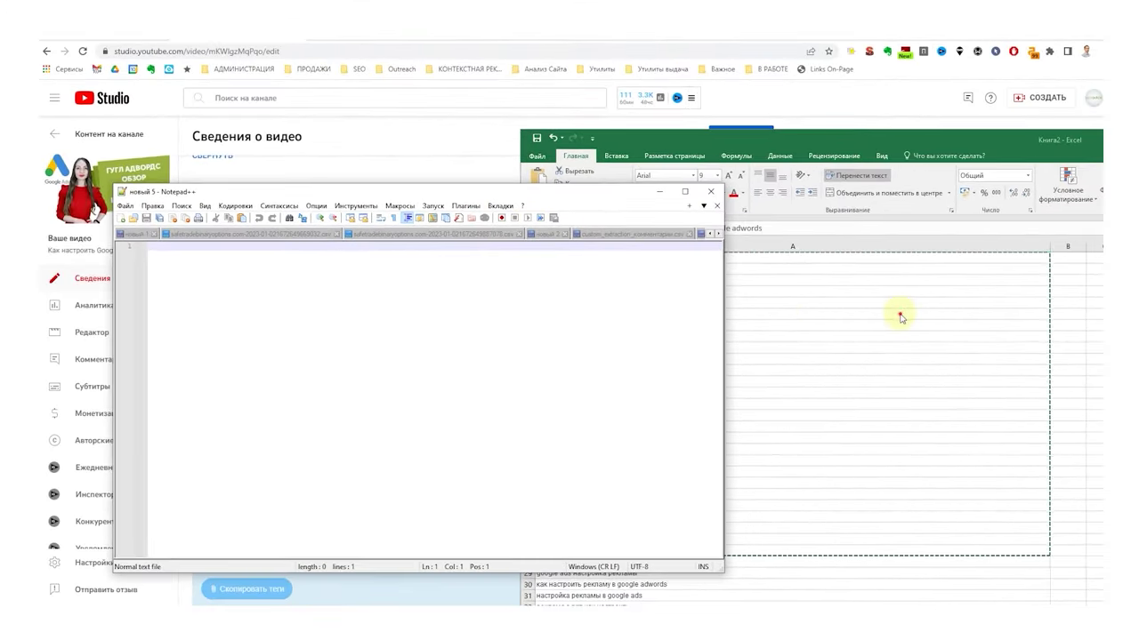
Copy all keyword phrases in column A and paste them transposed into row 1 of a new Excel workbook.
{"action": "key", "text": "alt+Tab"}
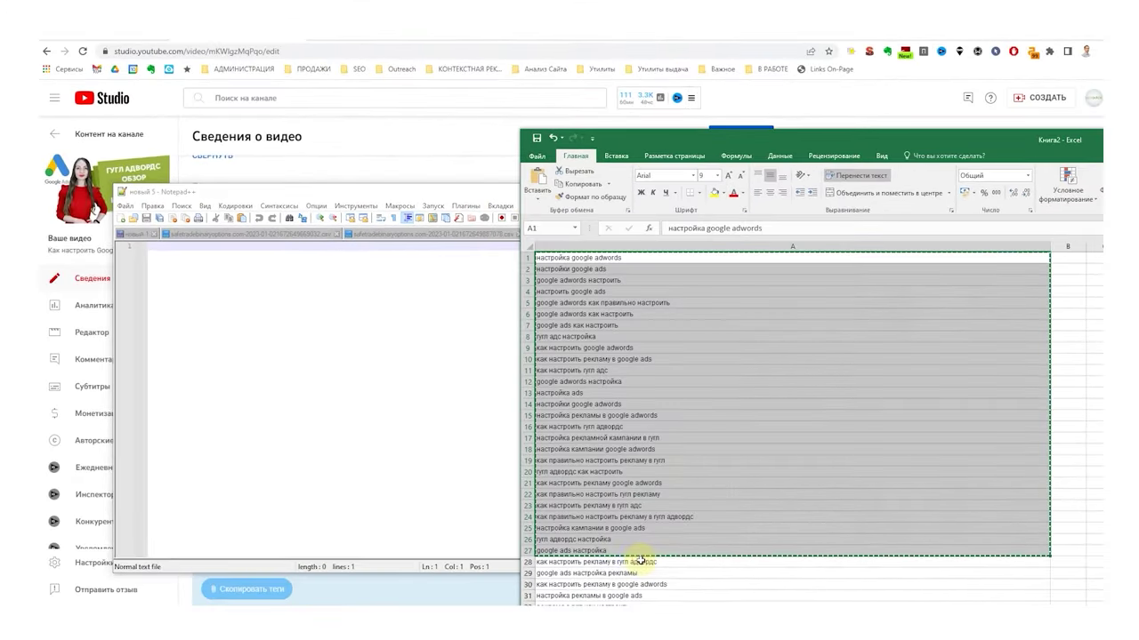
{"action": "left_click", "coordinate": [640, 551]}
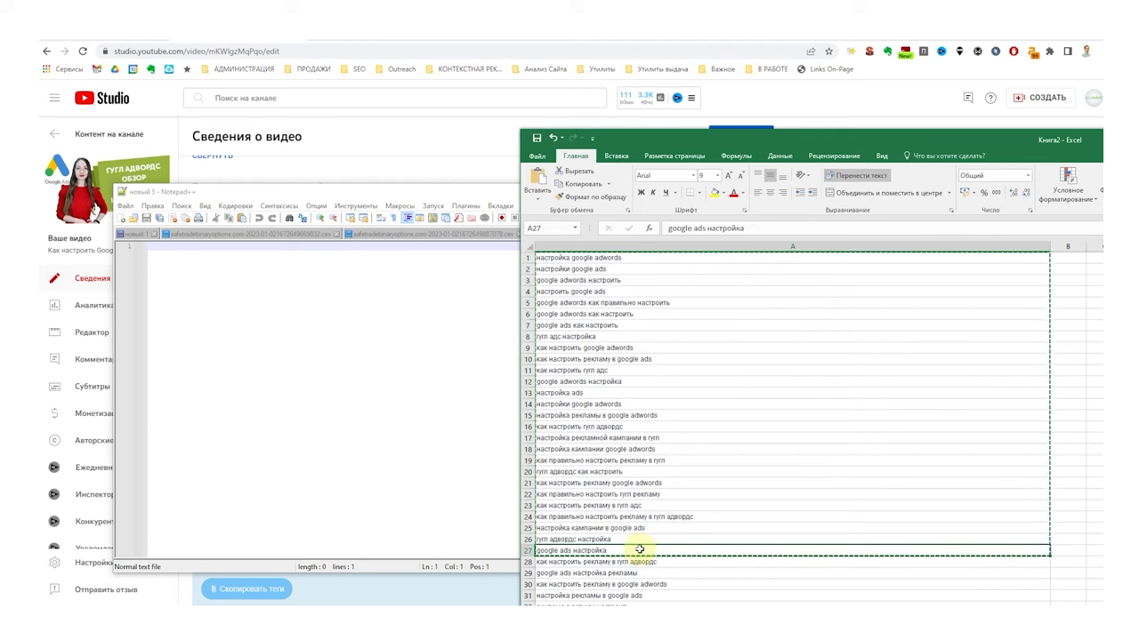
{"action": "key", "text": "ctrl+a"}
{"action": "key", "text": "ctrl+c"}
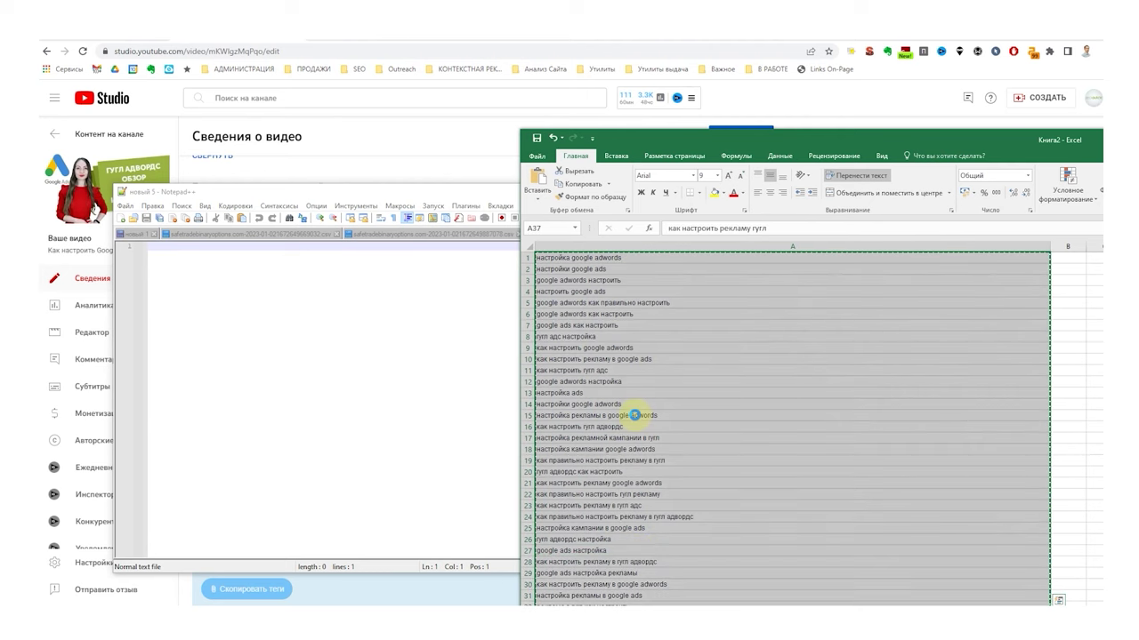
{"action": "left_click", "coordinate": [635, 415]}
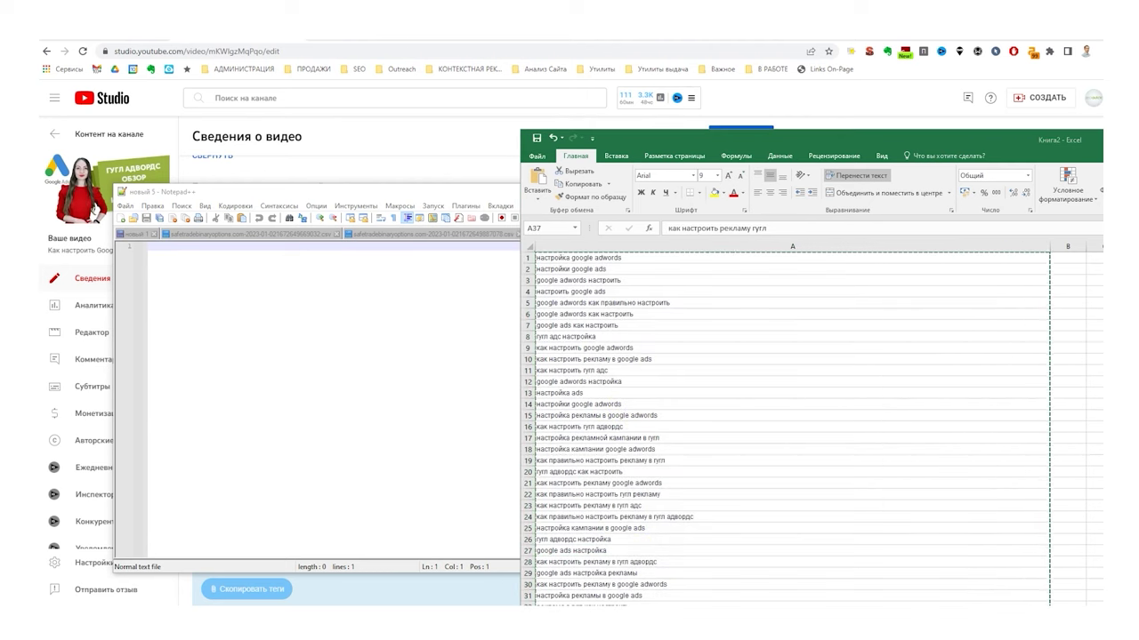
{"action": "key", "text": "ctrl+n"}
{"action": "right_click", "coordinate": [65, 151]}
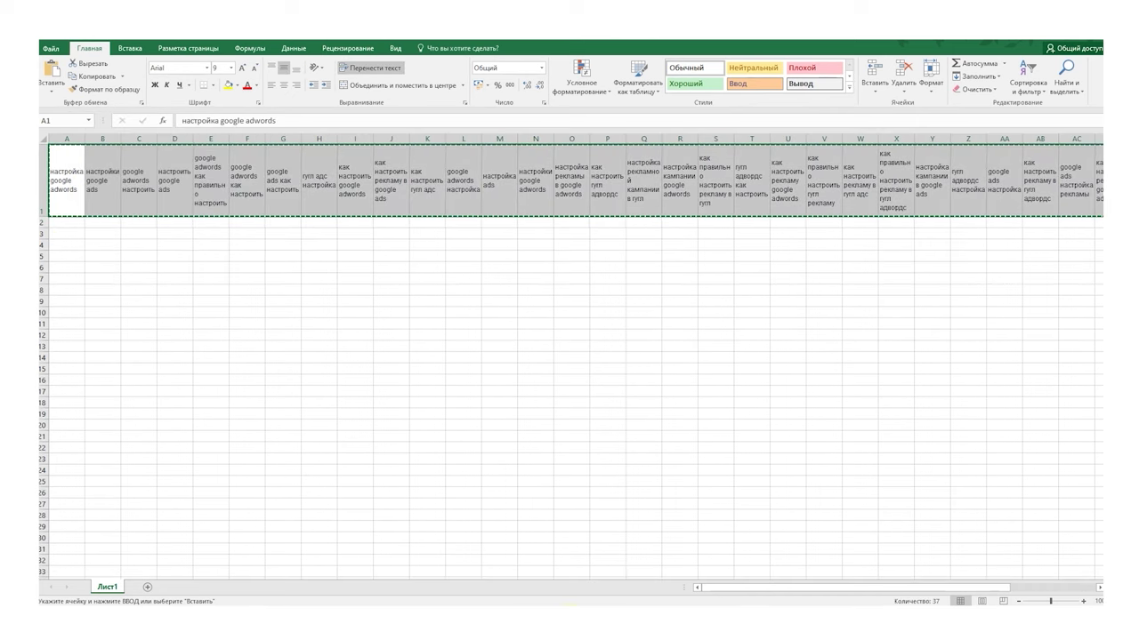
Copy the keyword row into the Notepad++ document and replace the tab separators between phrases with commas.
{"action": "key", "text": "alt+Tab"}
{"action": "key", "text": "ctrl+v"}
{"action": "double_click", "coordinate": [263, 248]}
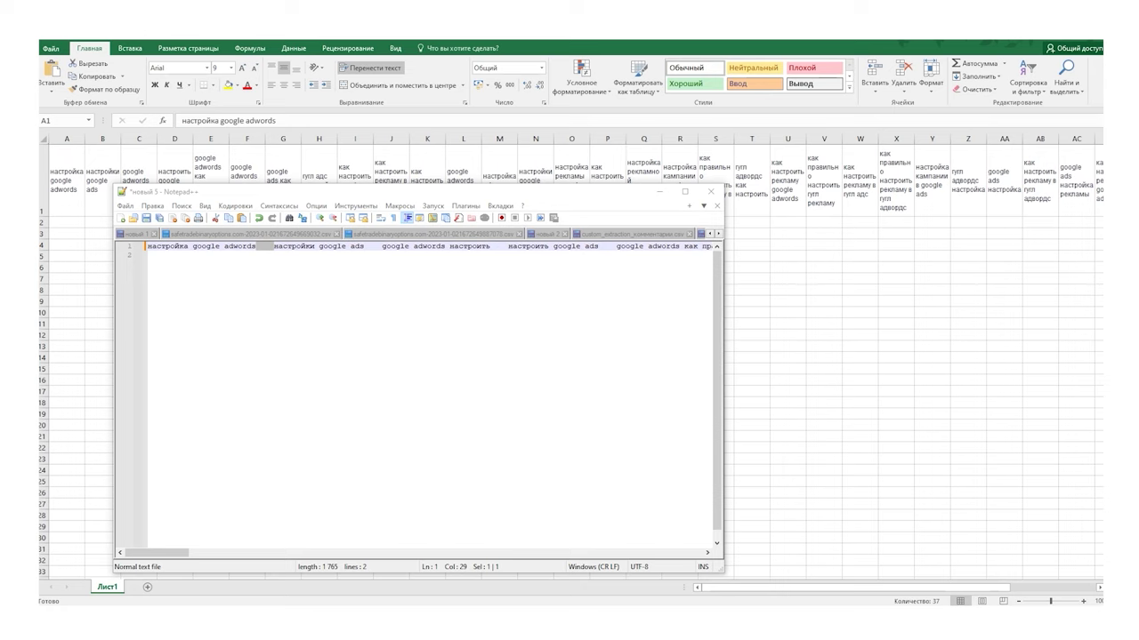
{"action": "key", "text": "ctrl+f"}
{"action": "left_click", "coordinate": [308, 296]}
{"action": "left_click", "coordinate": [352, 331]}
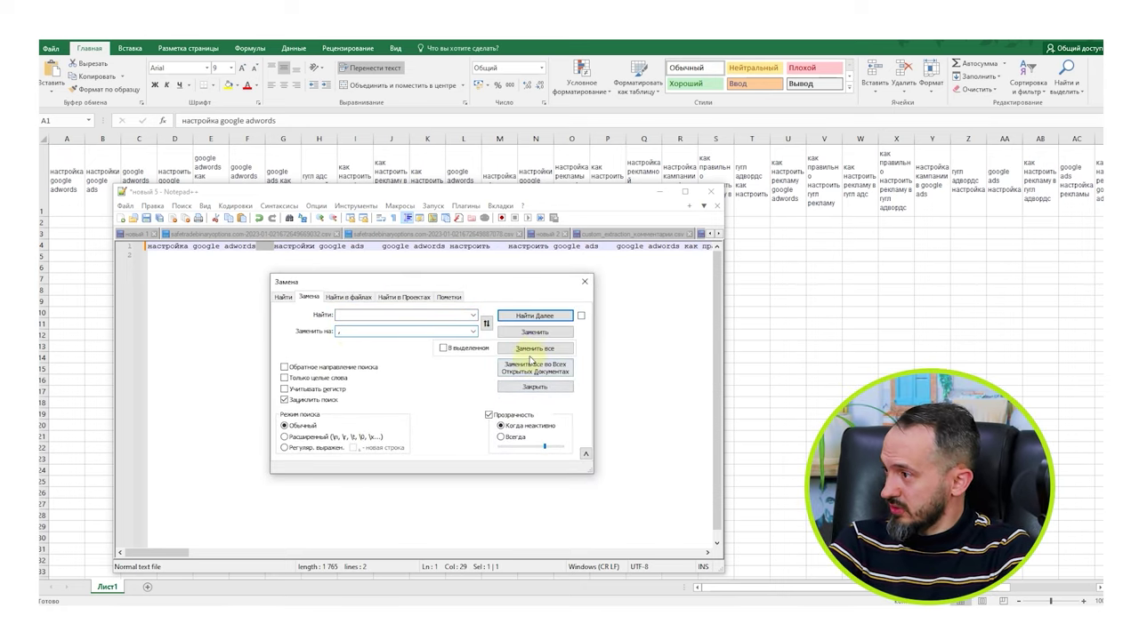
Copy the comma-separated keyword line from Notepad++ and paste it into the video's tags in YouTube Studio.
{"action": "left_click", "coordinate": [469, 246]}
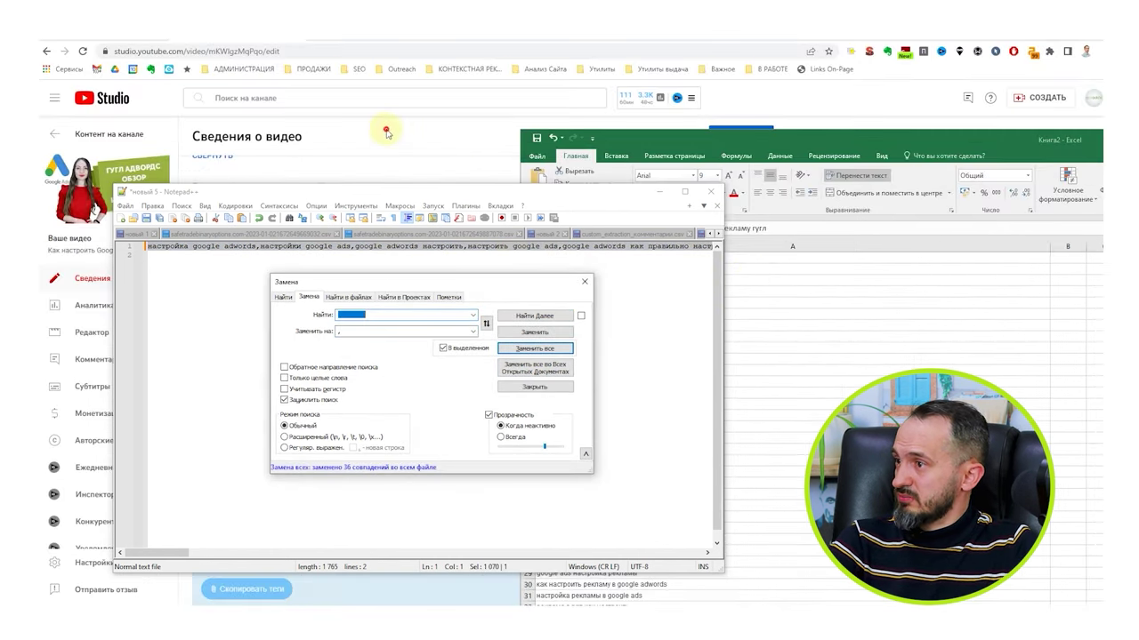
{"action": "left_click", "coordinate": [387, 132]}
{"action": "key", "text": "ctrl+v"}
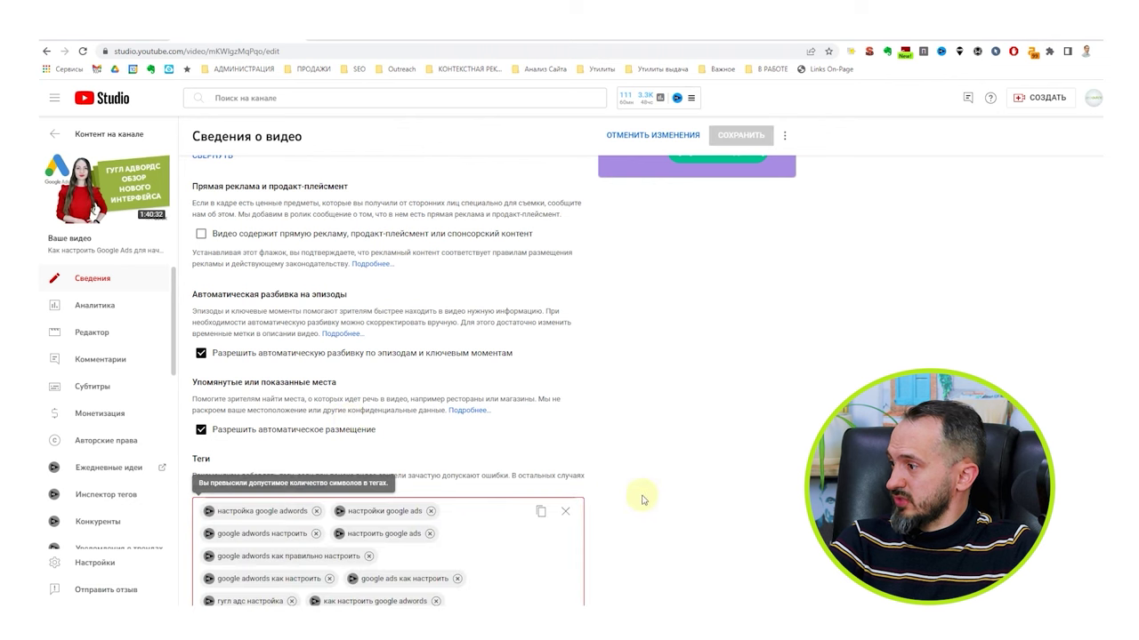
Remove tags from the end of the list until it fits the 500-character limit, keeping everything through "настройка рекламной кампании в гугл".
{"action": "scroll", "coordinate": [698, 447], "scroll_direction": "down", "scroll_amount": 7}
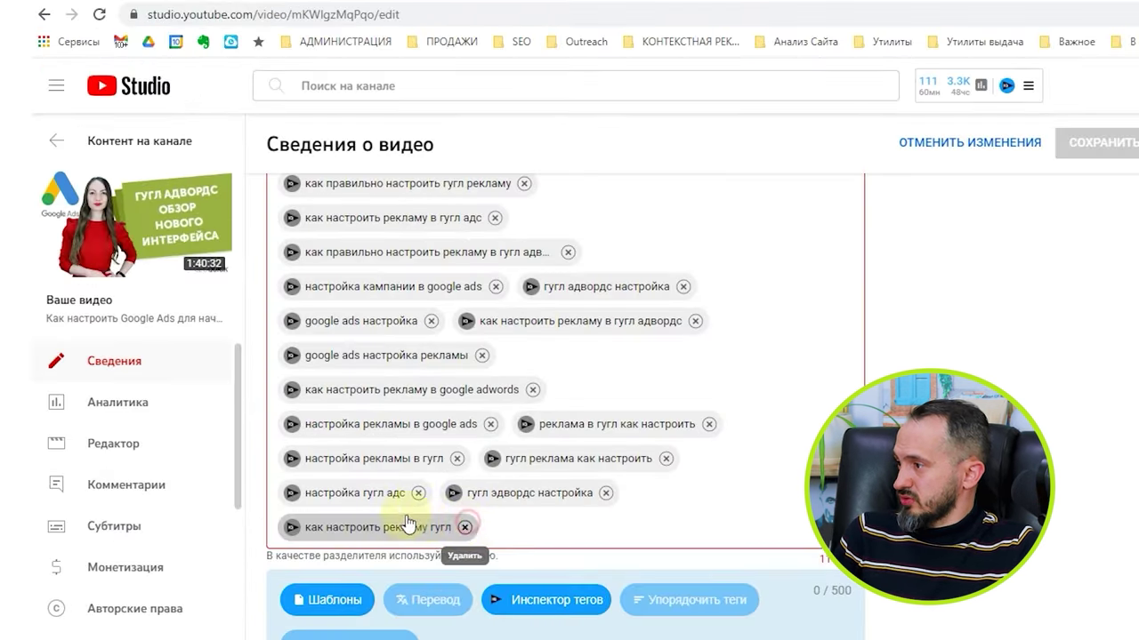
{"action": "left_click", "coordinate": [322, 388]}
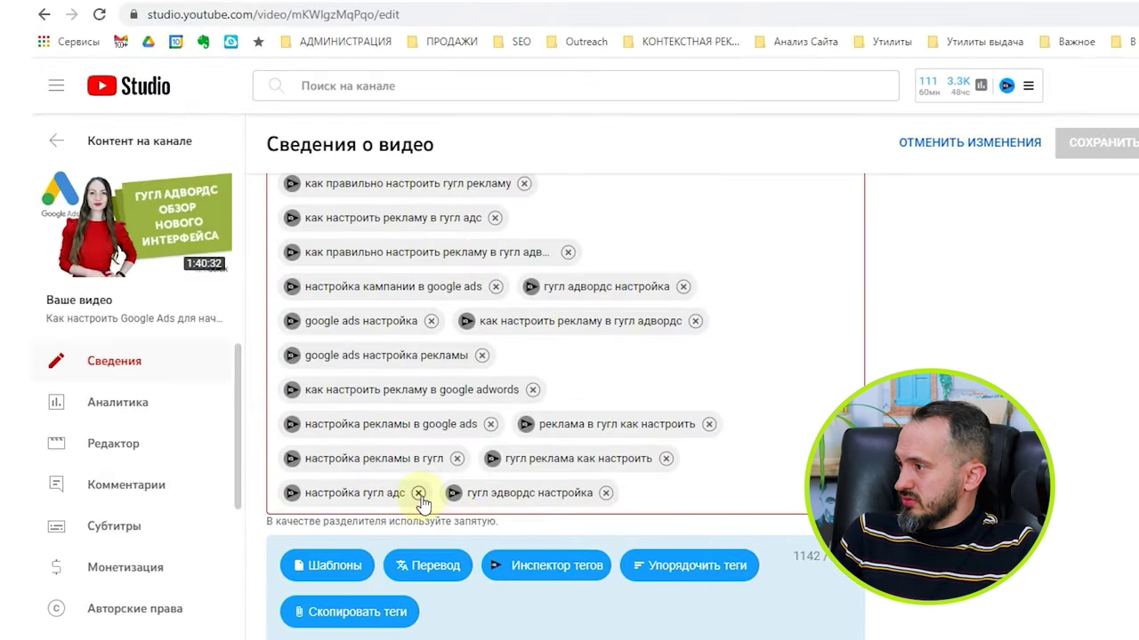
{"action": "left_click", "coordinate": [291, 365]}
{"action": "left_click", "coordinate": [457, 459]}
{"action": "left_click", "coordinate": [463, 459]}
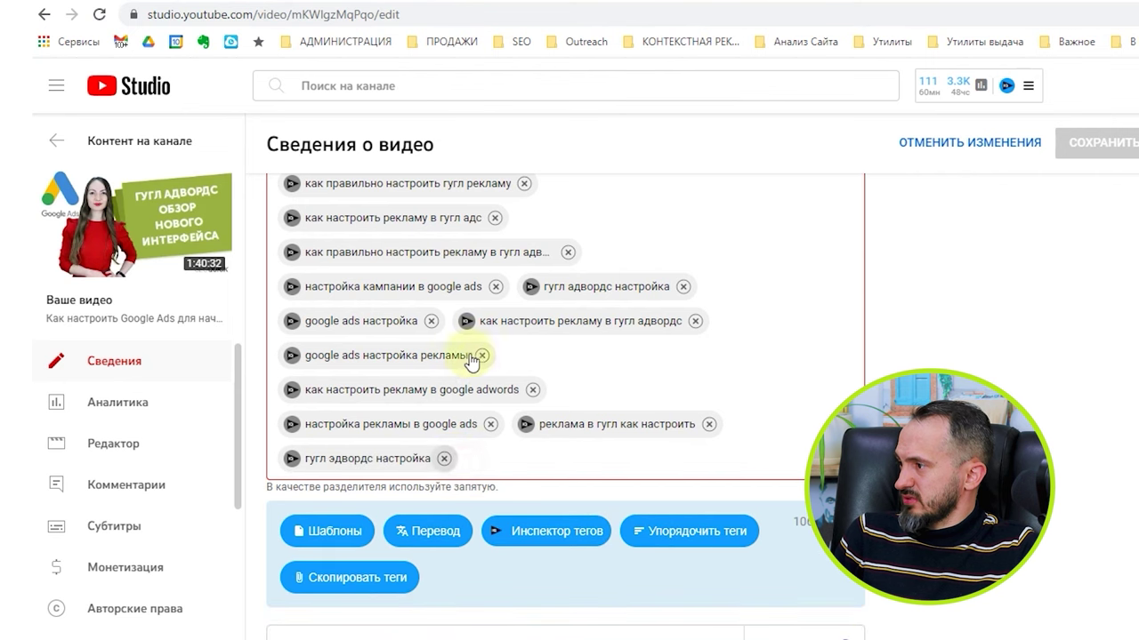
{"action": "left_click", "coordinate": [481, 355]}
{"action": "left_click", "coordinate": [531, 355]}
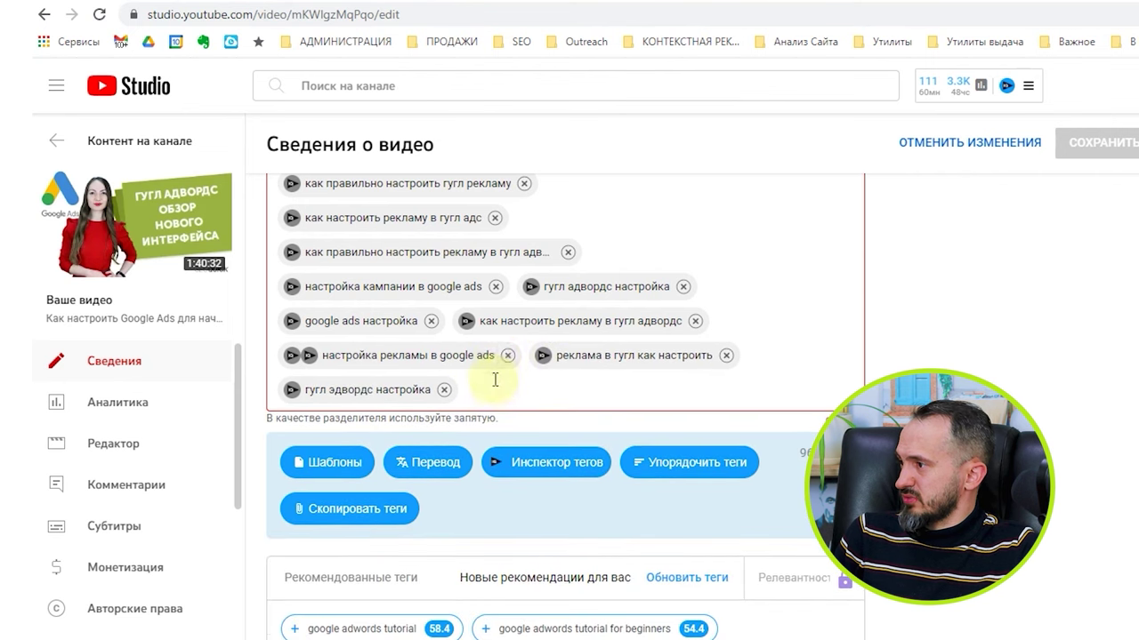
{"action": "left_click", "coordinate": [491, 354]}
{"action": "left_click", "coordinate": [491, 355]}
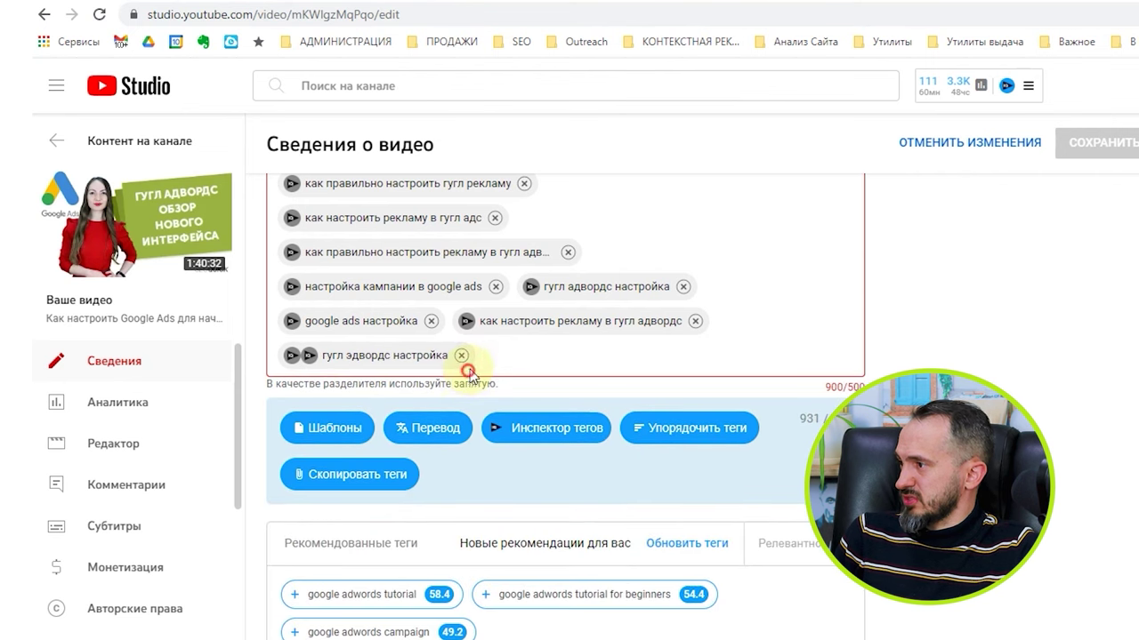
{"action": "left_click", "coordinate": [461, 356]}
{"action": "left_click", "coordinate": [695, 578]}
{"action": "left_click", "coordinate": [683, 545]}
{"action": "left_click", "coordinate": [569, 511]}
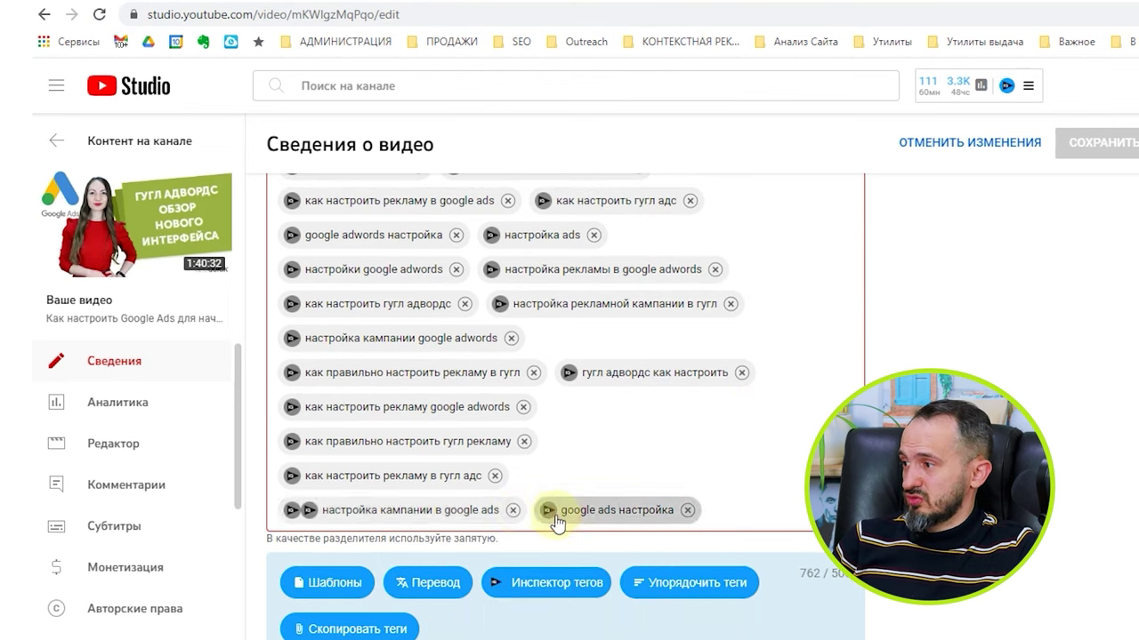
{"action": "left_click", "coordinate": [496, 511]}
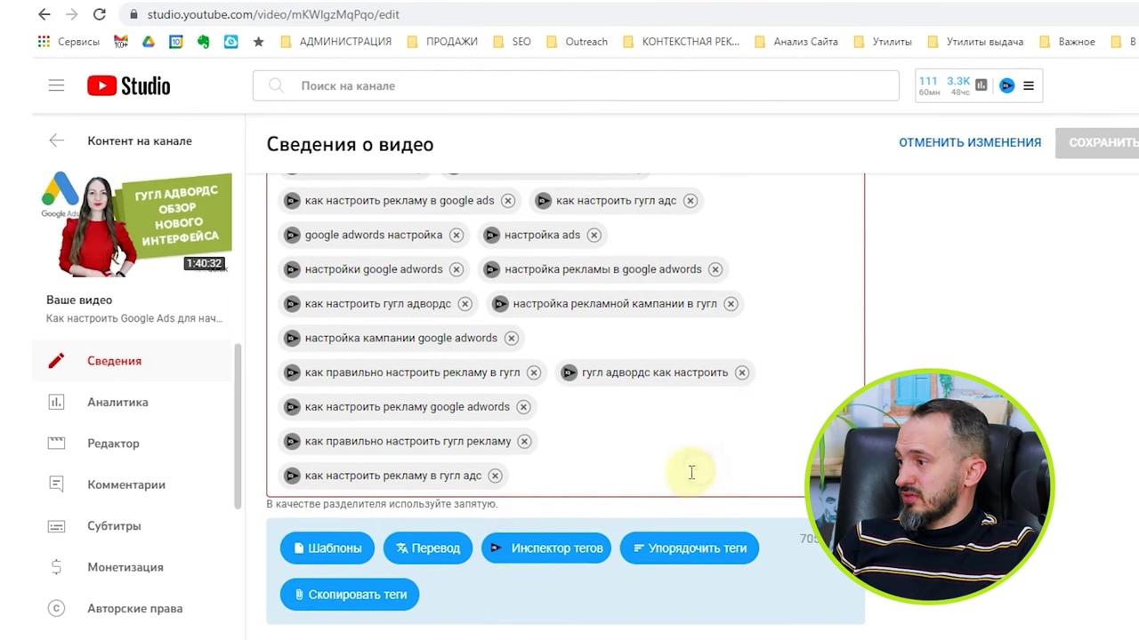
{"action": "left_click", "coordinate": [495, 476]}
{"action": "left_click", "coordinate": [524, 441]}
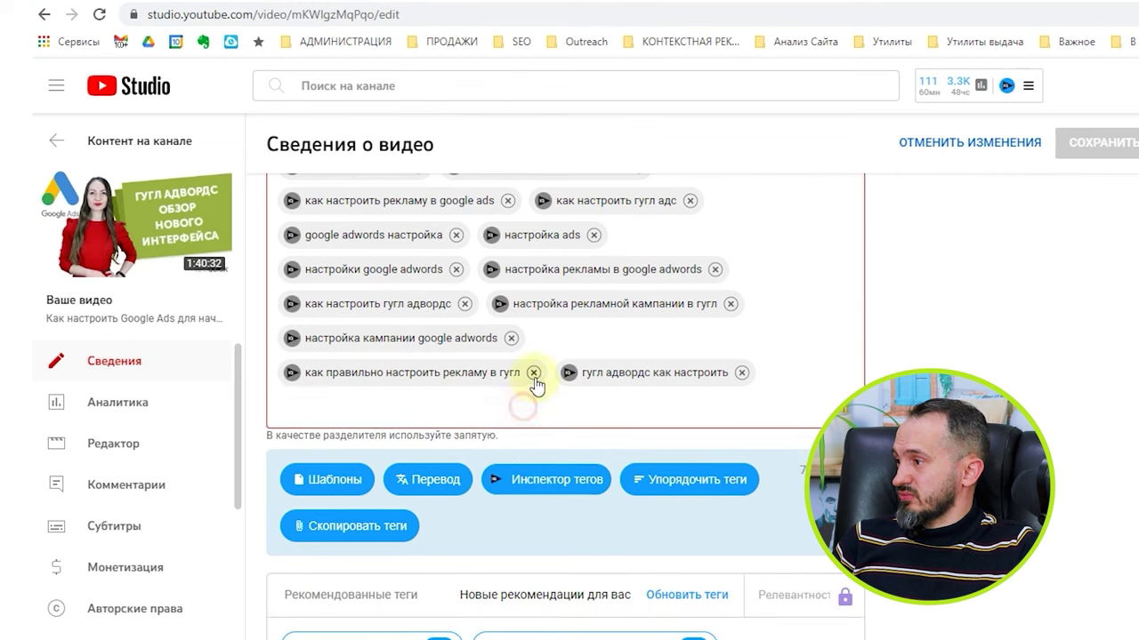
{"action": "left_click", "coordinate": [523, 407]}
{"action": "left_click", "coordinate": [533, 372]}
{"action": "left_click", "coordinate": [719, 338]}
{"action": "scroll", "coordinate": [796, 451], "scroll_direction": "up", "scroll_amount": 3}
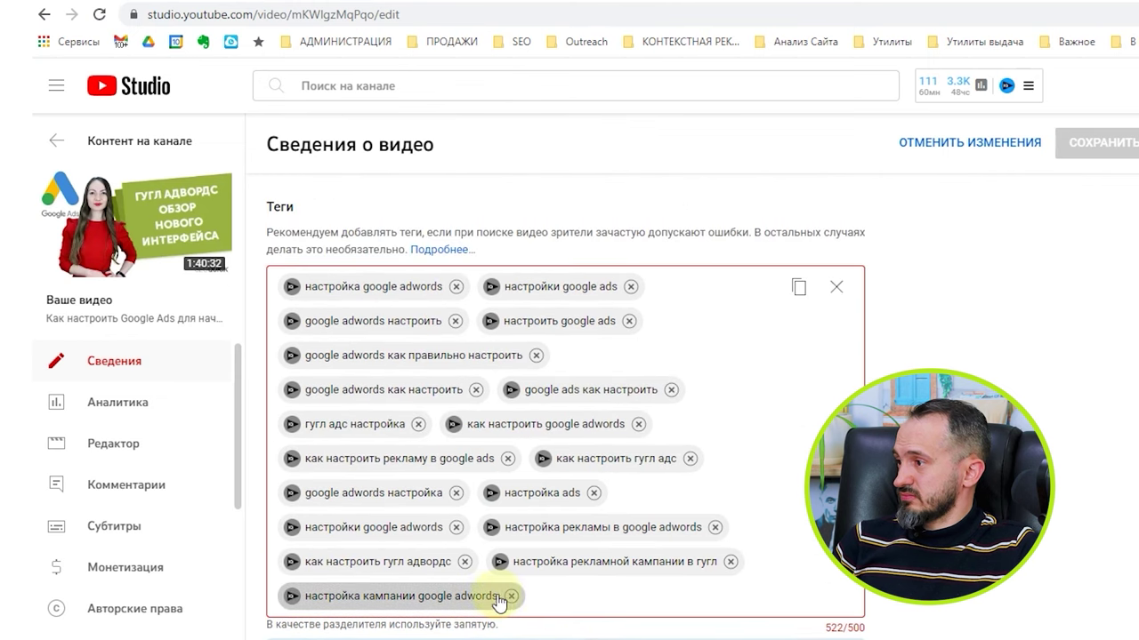
{"action": "left_click", "coordinate": [511, 597]}
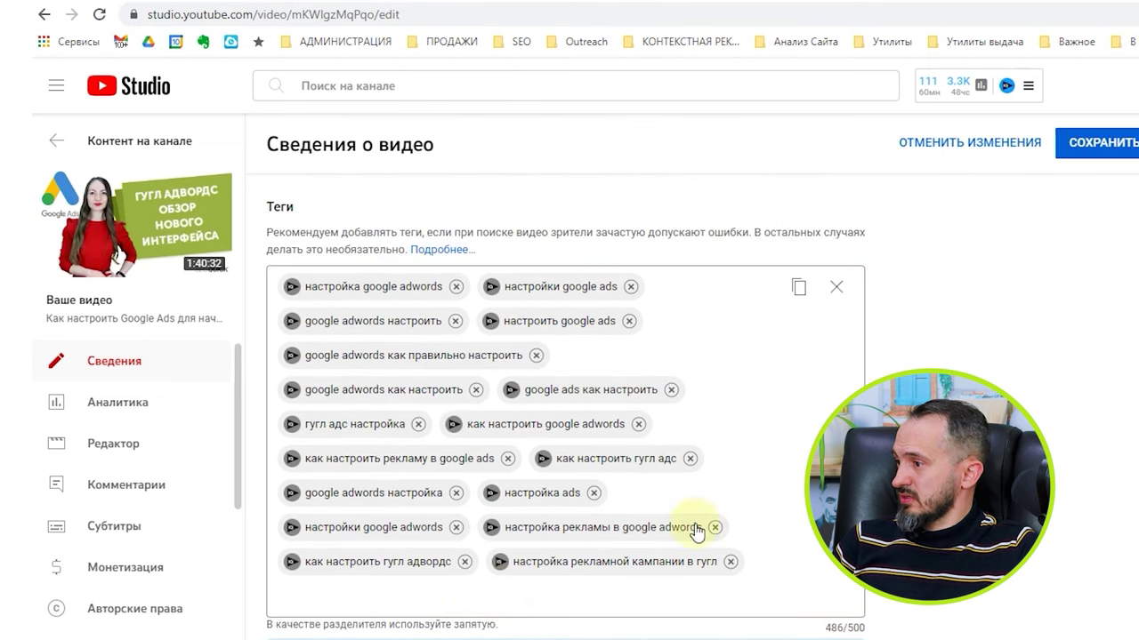
Save the edited video details and look at the recommended tags below the tag list.
{"action": "left_click", "coordinate": [1128, 143]}
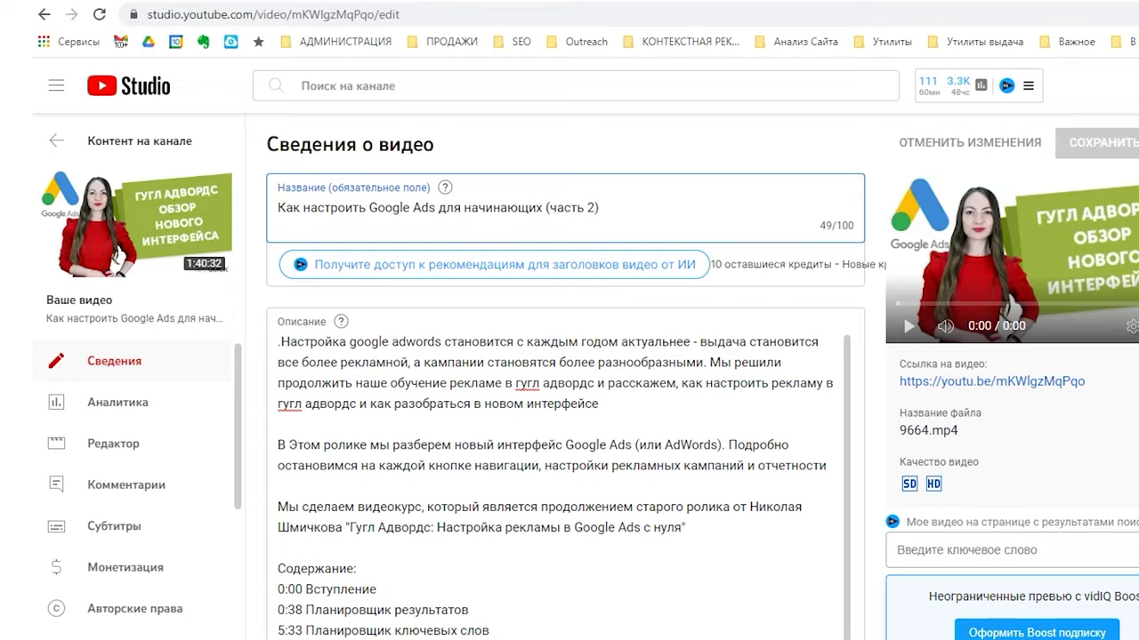
{"action": "scroll", "coordinate": [479, 377], "scroll_direction": "down", "scroll_amount": 20}
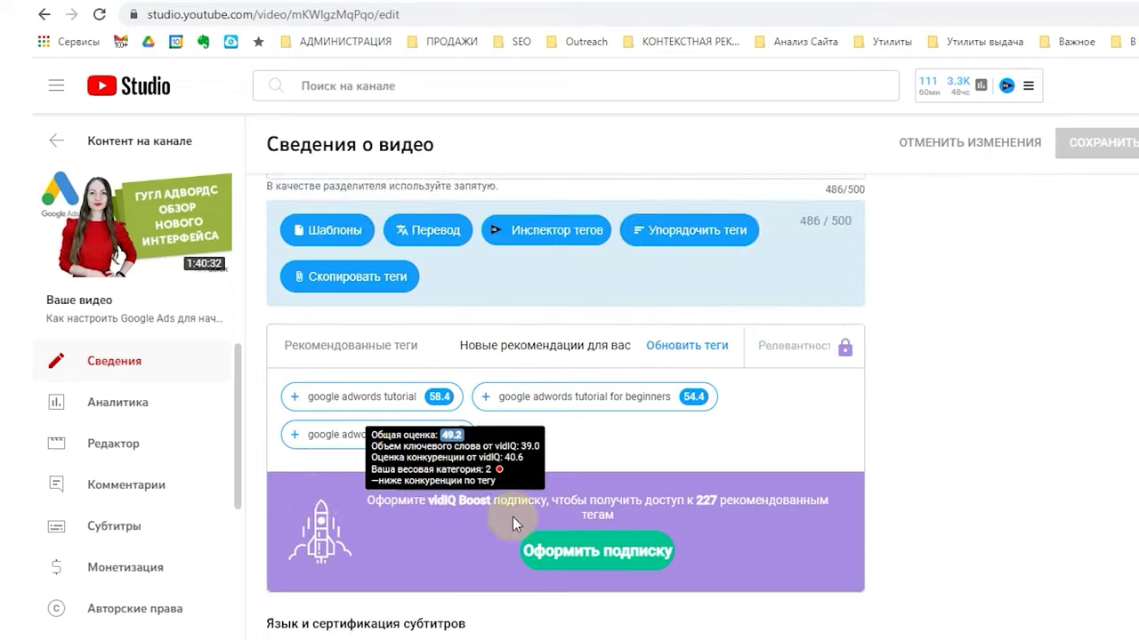